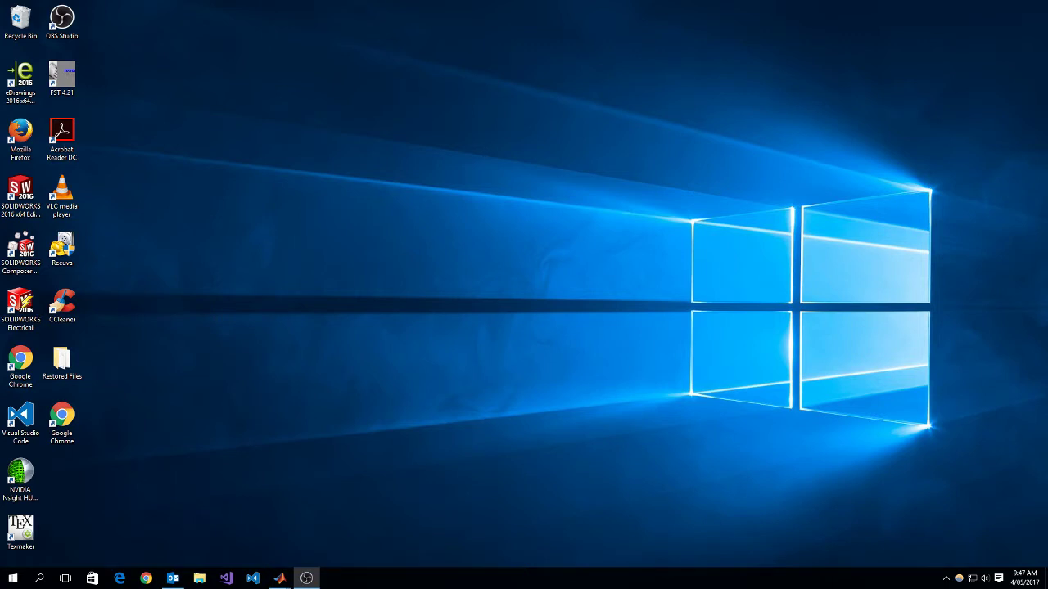
Search the Start menu for matlab to find MATLAB R2017a
key(super)
key(super)
text(matlab)
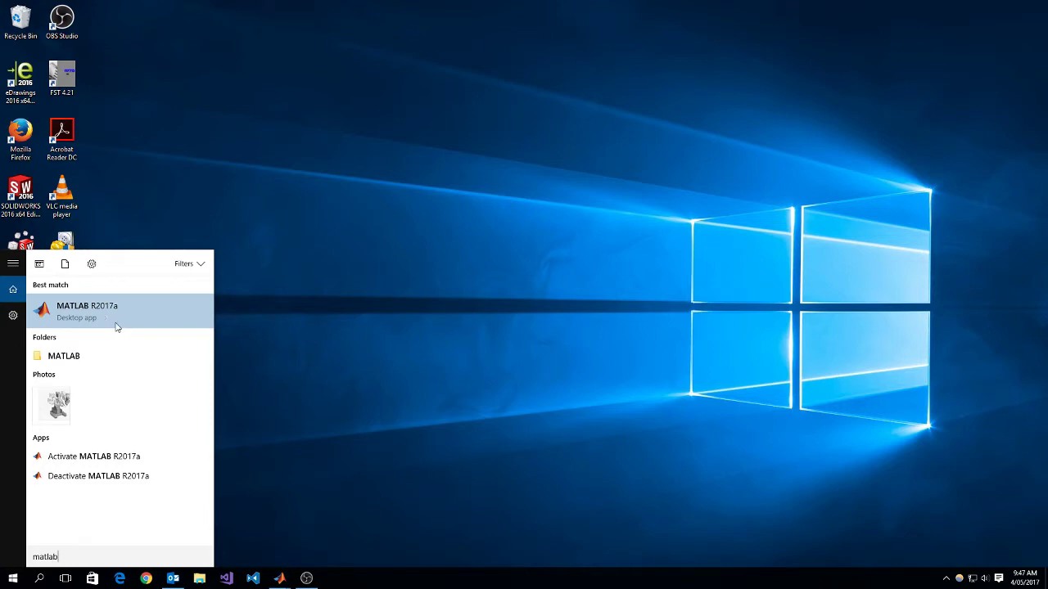
Run simscape to open the Simscape library, then create blank model untitled1 beside it
click(279, 578)
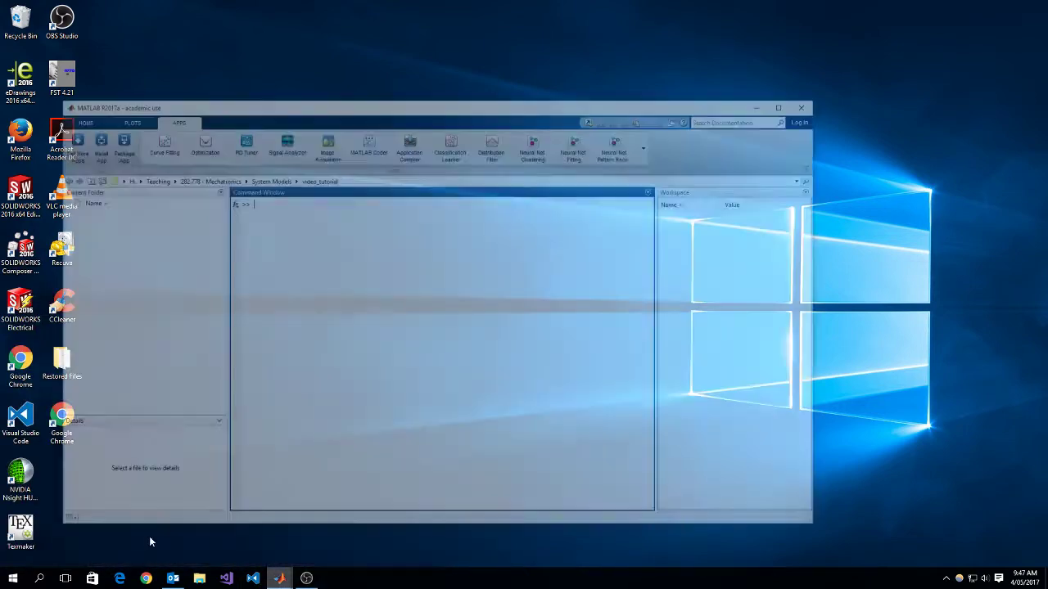
click(151, 535)
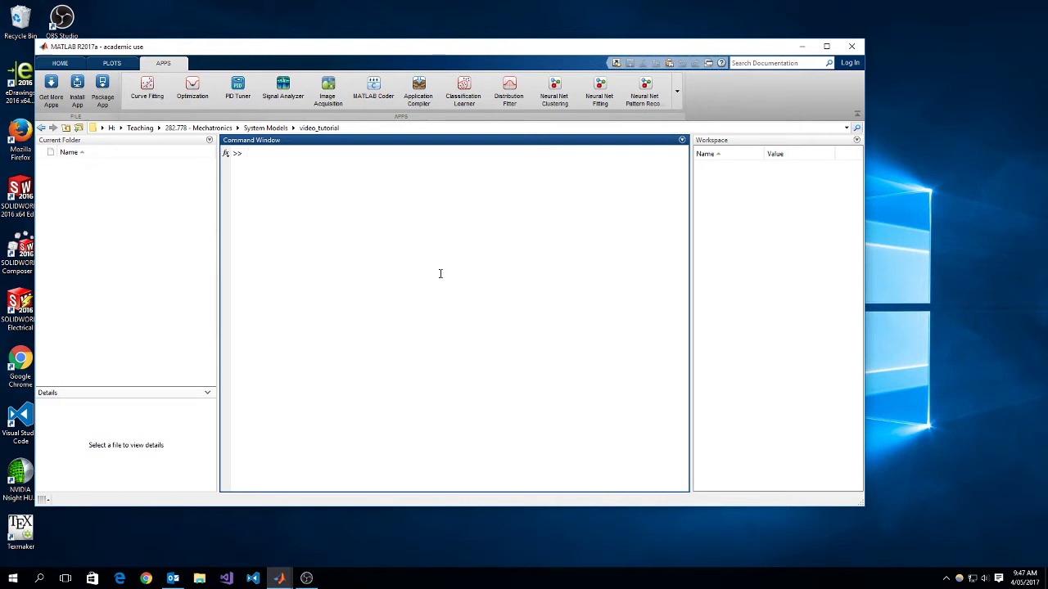
text(simscape)
key(Return)
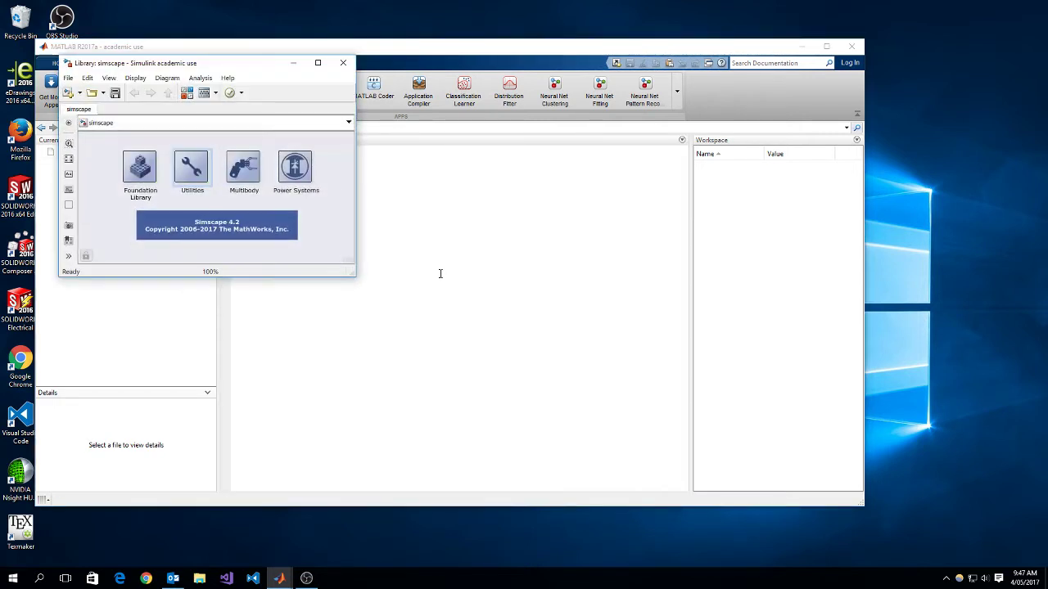
click(69, 95)
drag(254, 56, 609, 59)
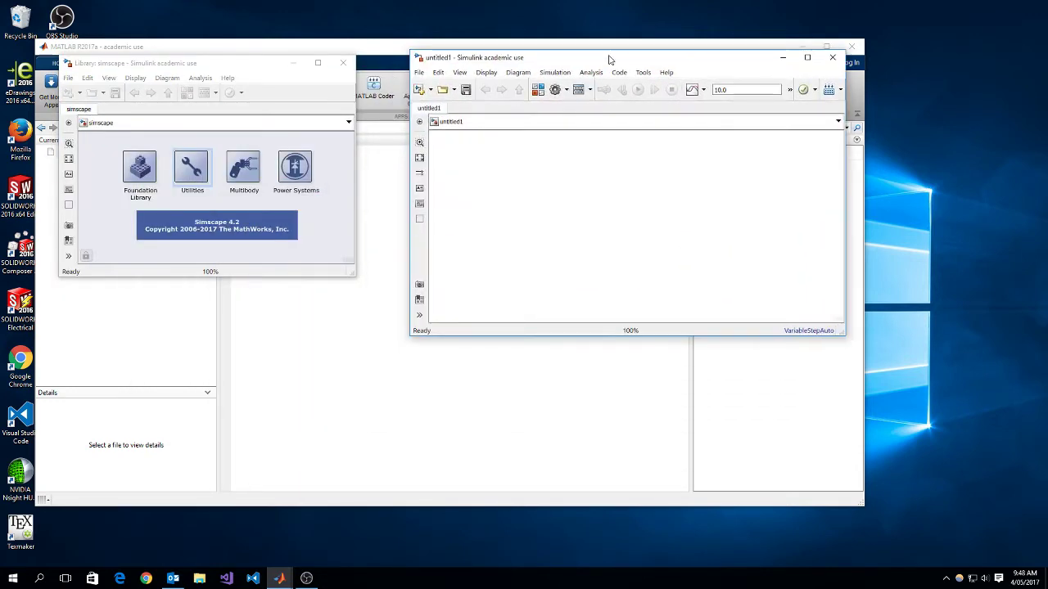
Open Simscape Utilities and place a Solver Configuration block in untitled1
double_click(192, 170)
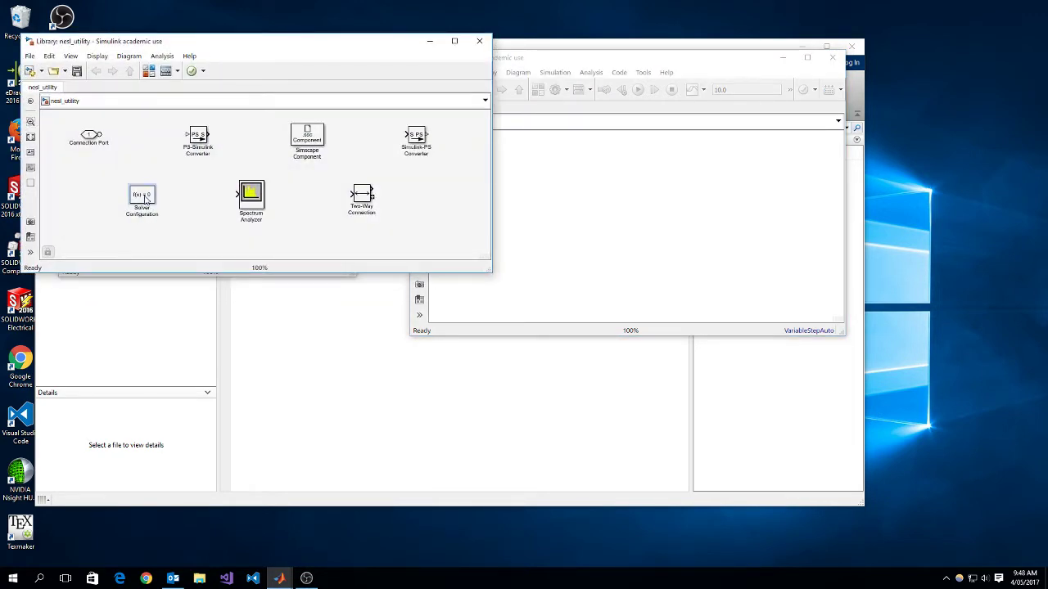
drag(148, 196, 550, 280)
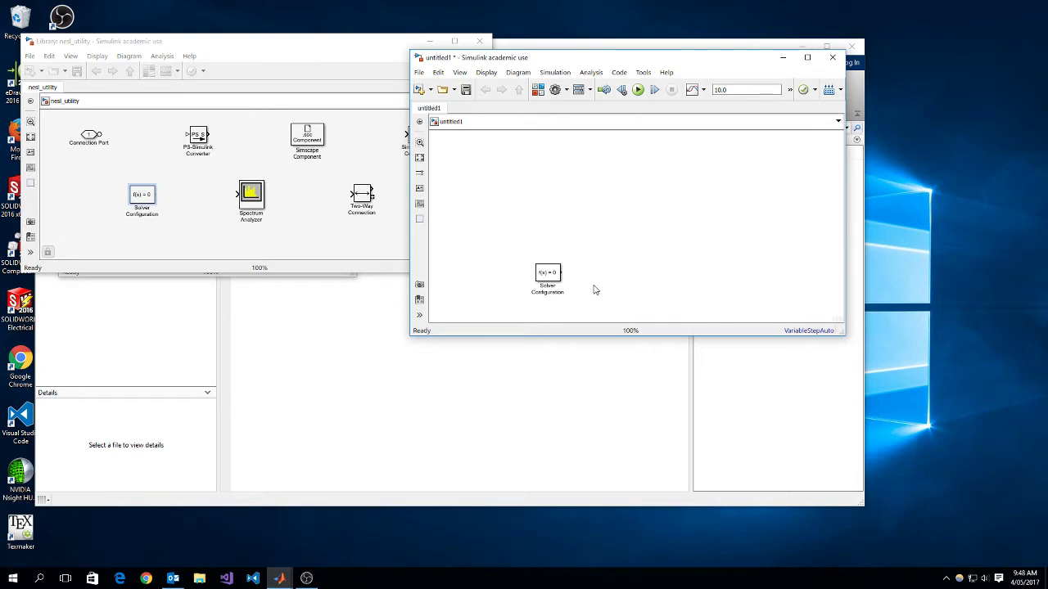
click(301, 231)
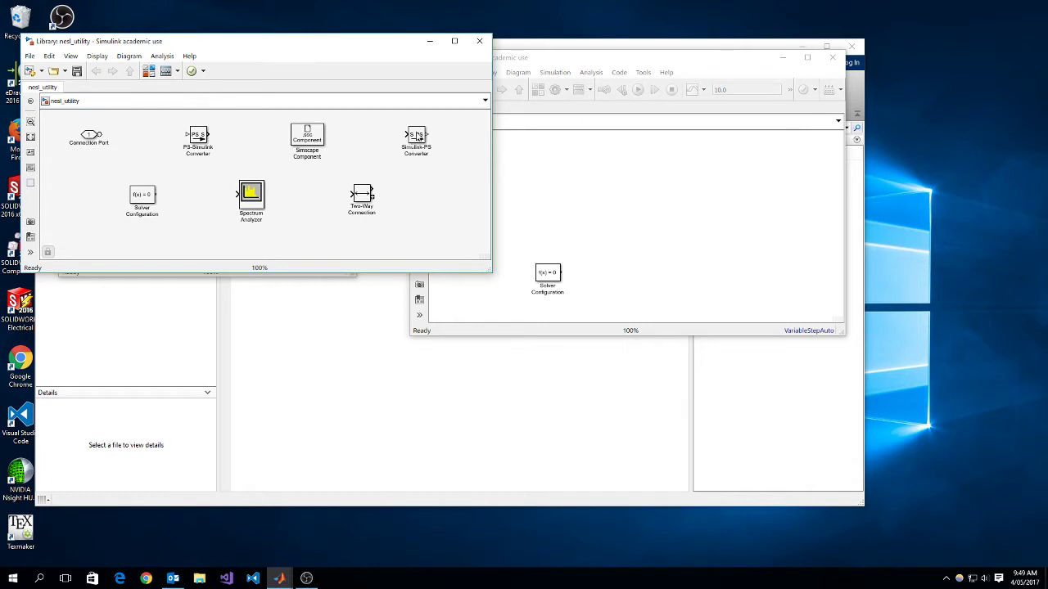
Place a Simulink-PS Converter and a PS-Simulink Converter, the latter on the model's right
drag(417, 137, 520, 176)
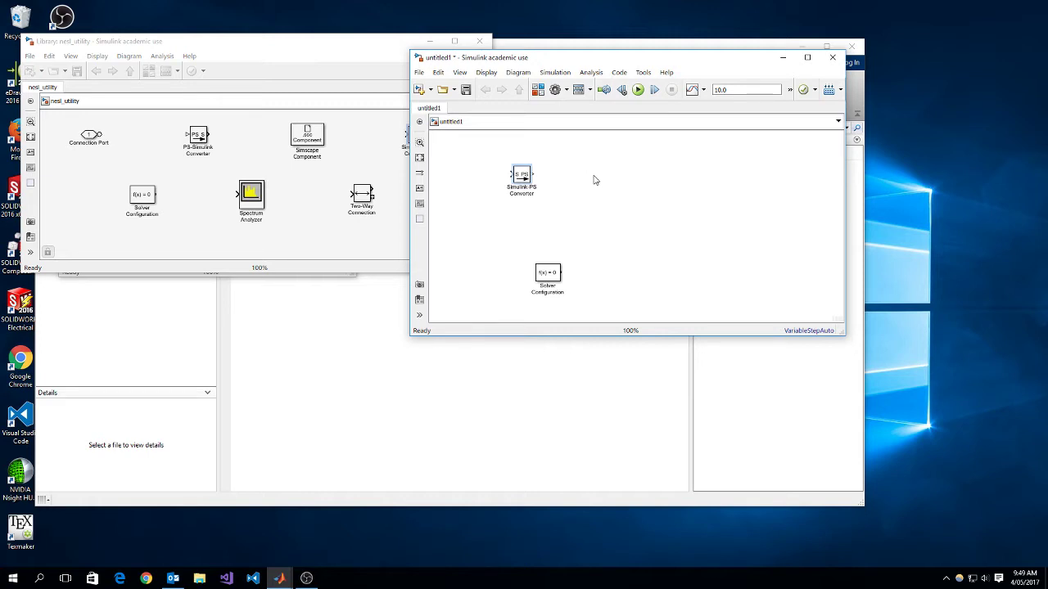
click(598, 188)
drag(200, 137, 753, 180)
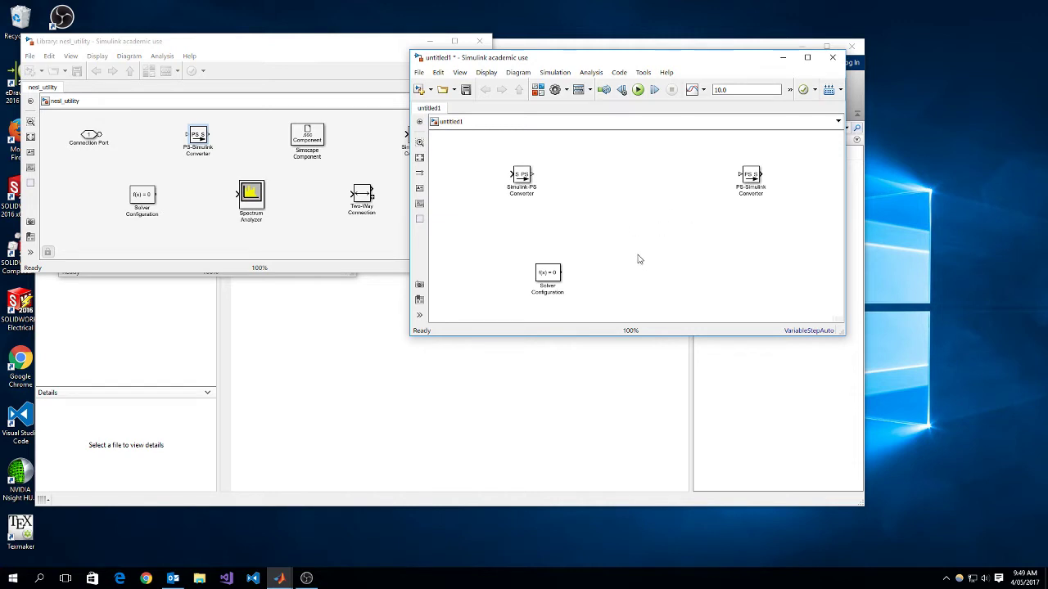
click(381, 250)
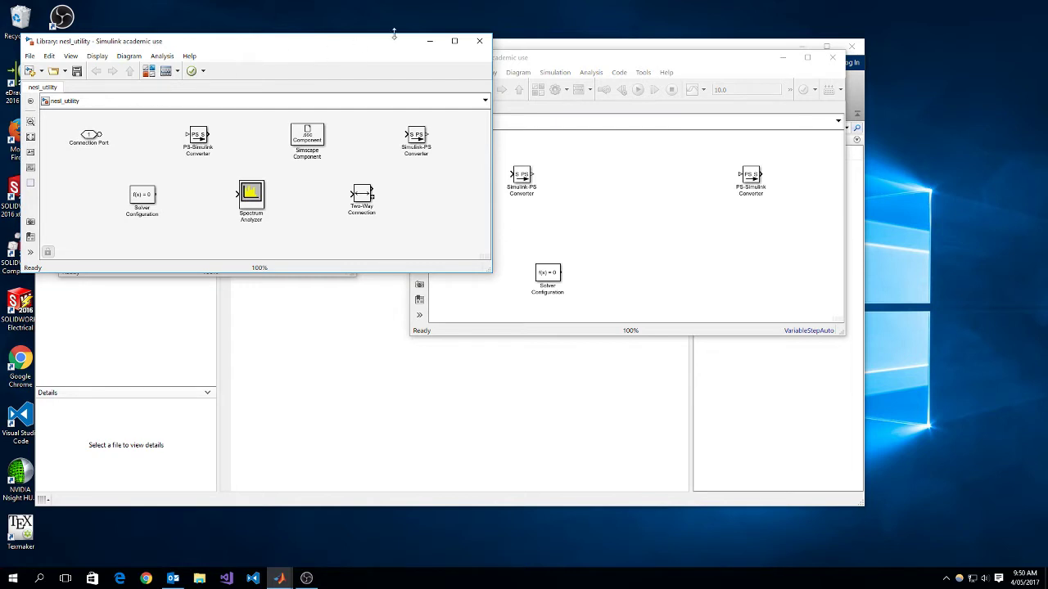
Open Foundation Library > Mechanical > Translational Elements and place Mass and Translational Damper blocks
click(481, 41)
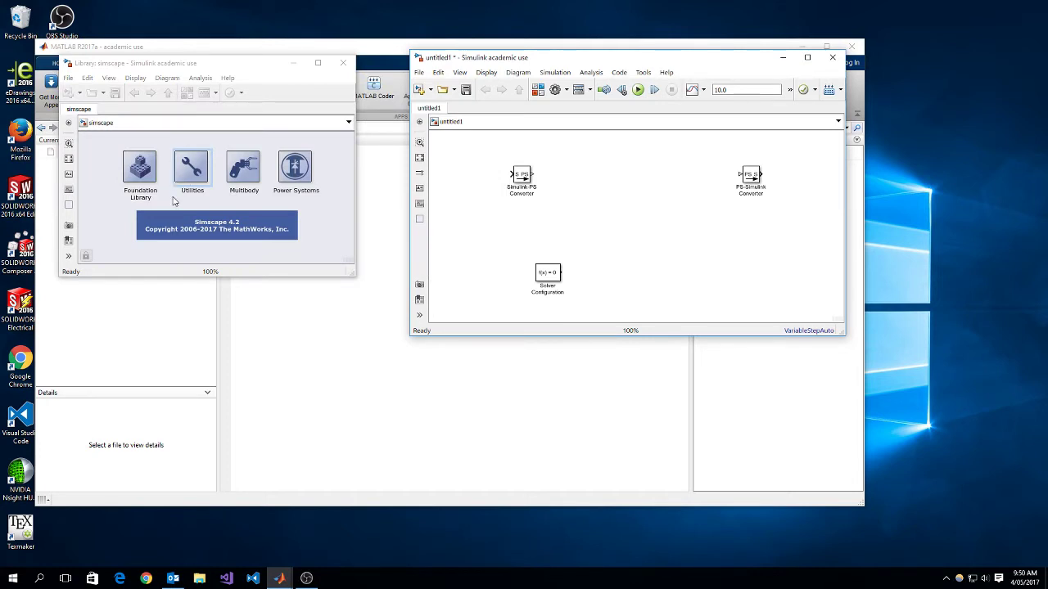
click(147, 171)
double_click(147, 170)
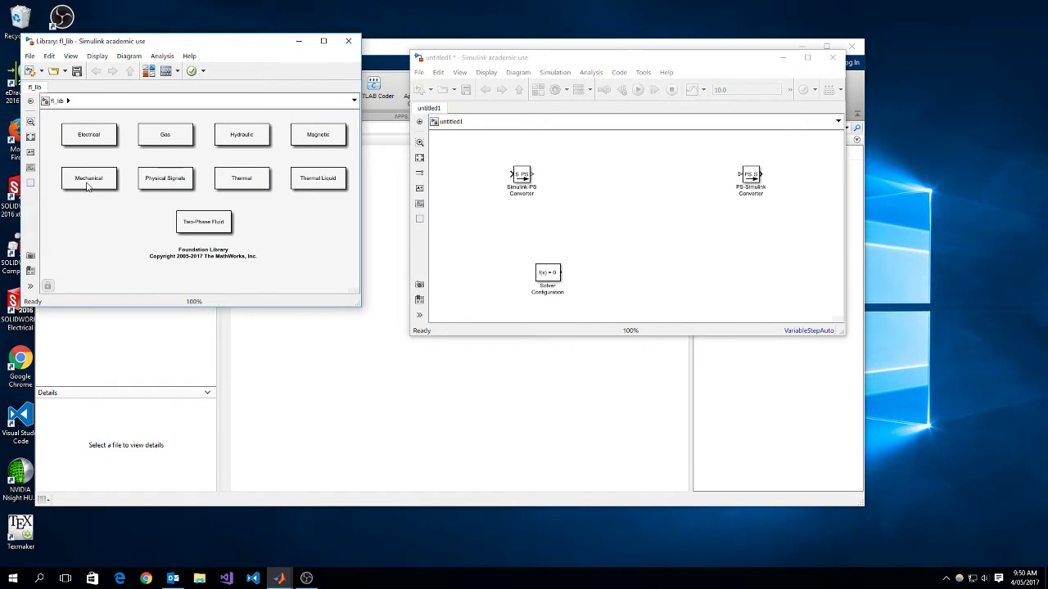
double_click(89, 180)
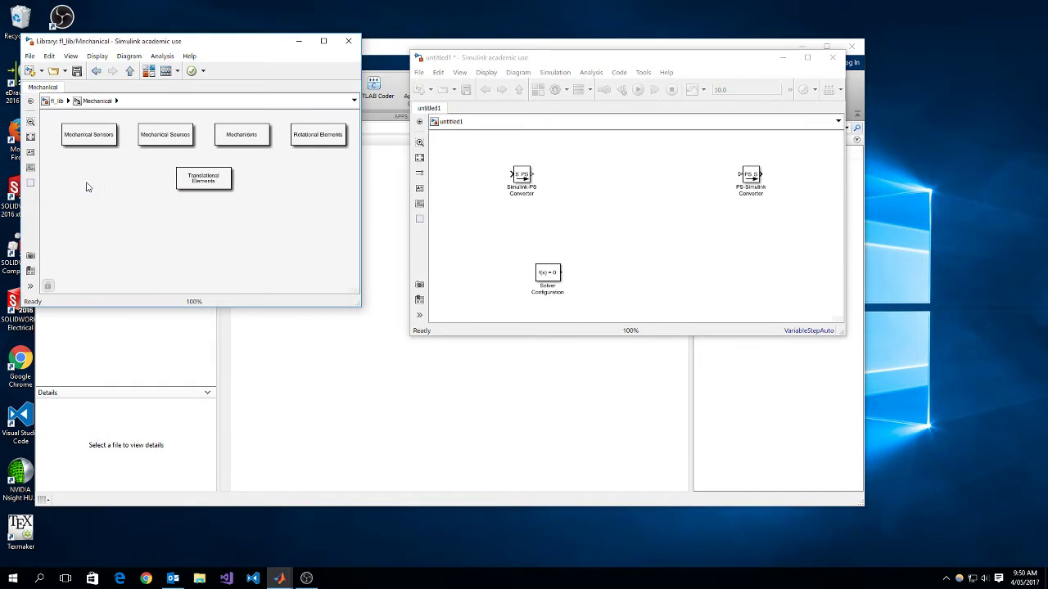
double_click(208, 181)
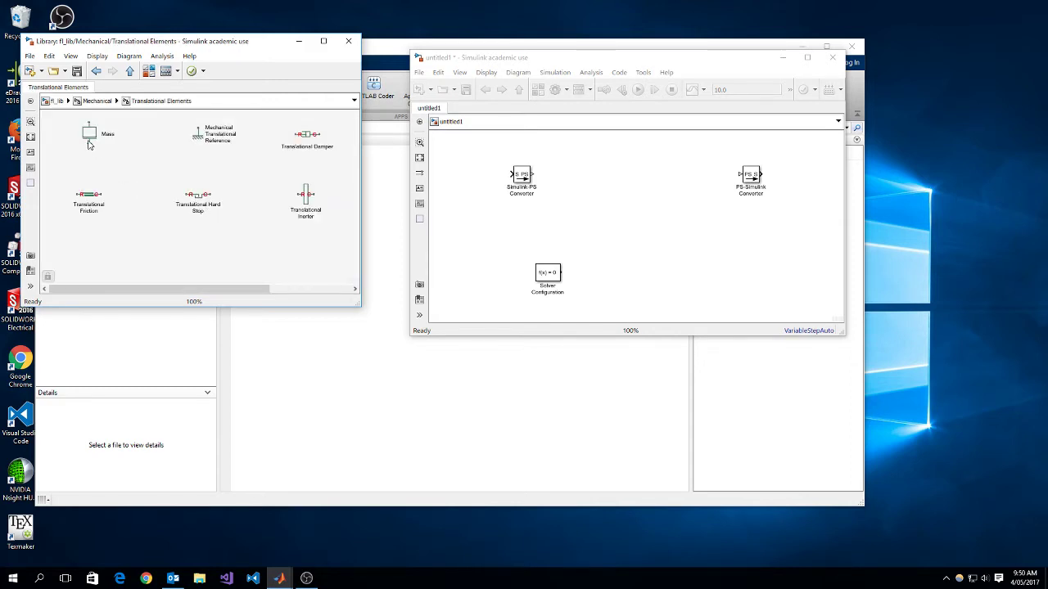
drag(88, 141, 621, 196)
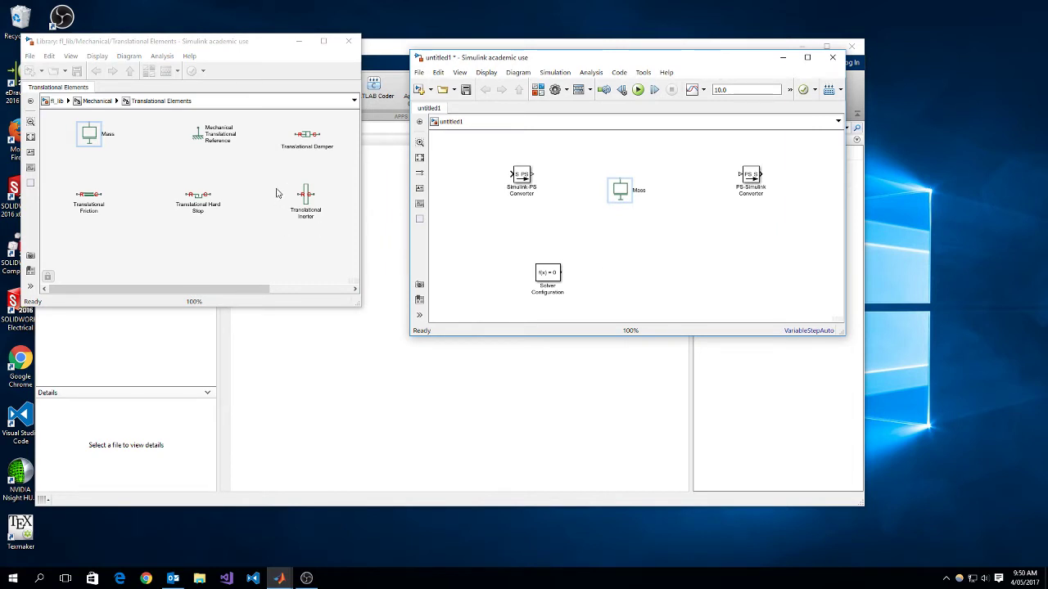
drag(299, 139, 693, 158)
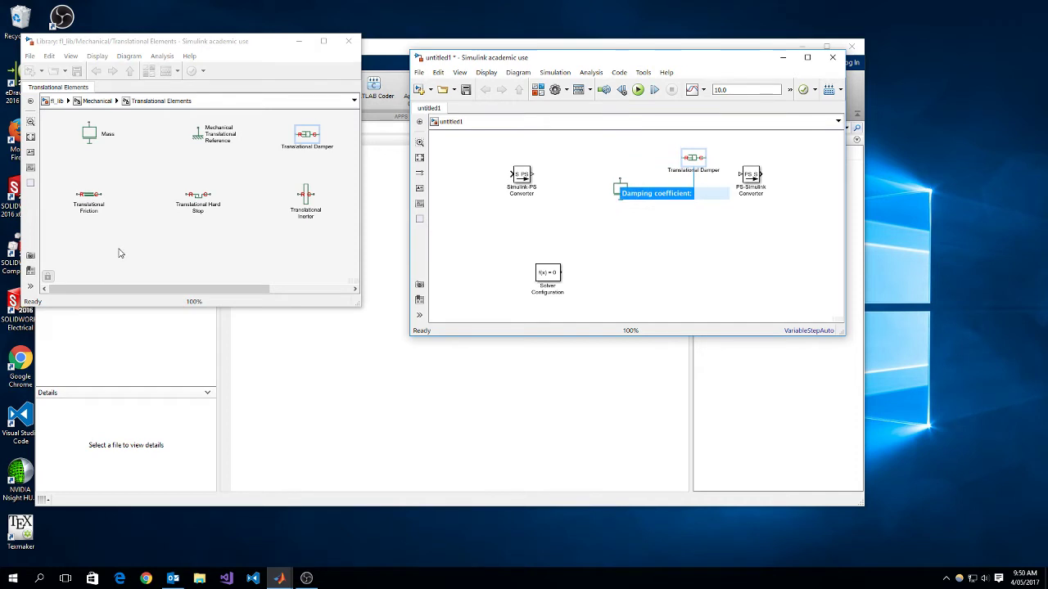
Add a Translational Spring and a Mechanical Translational Reference rotated to face upward
drag(198, 289, 285, 291)
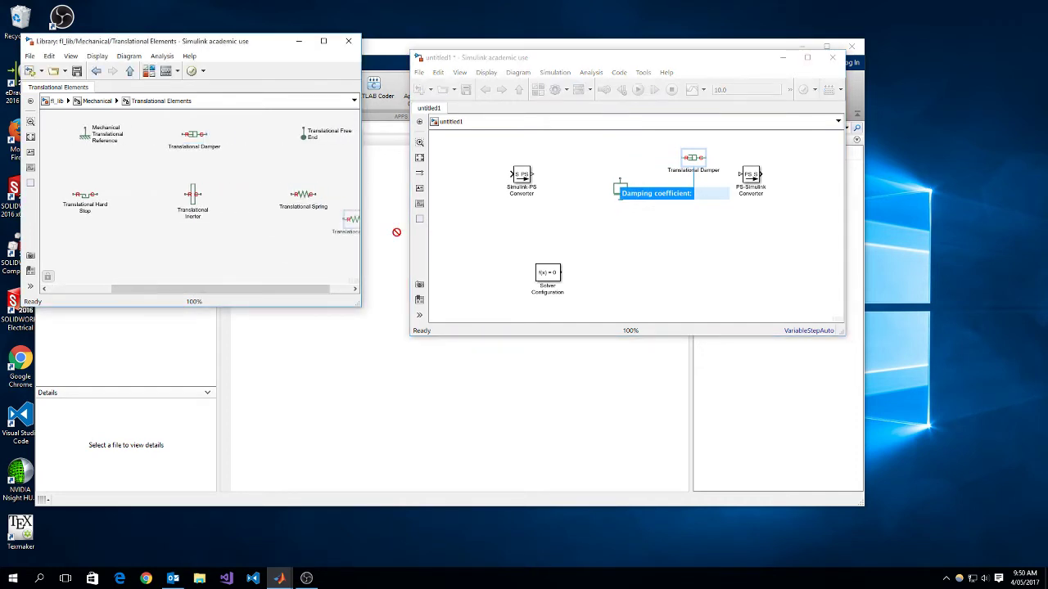
drag(432, 240, 693, 191)
click(711, 259)
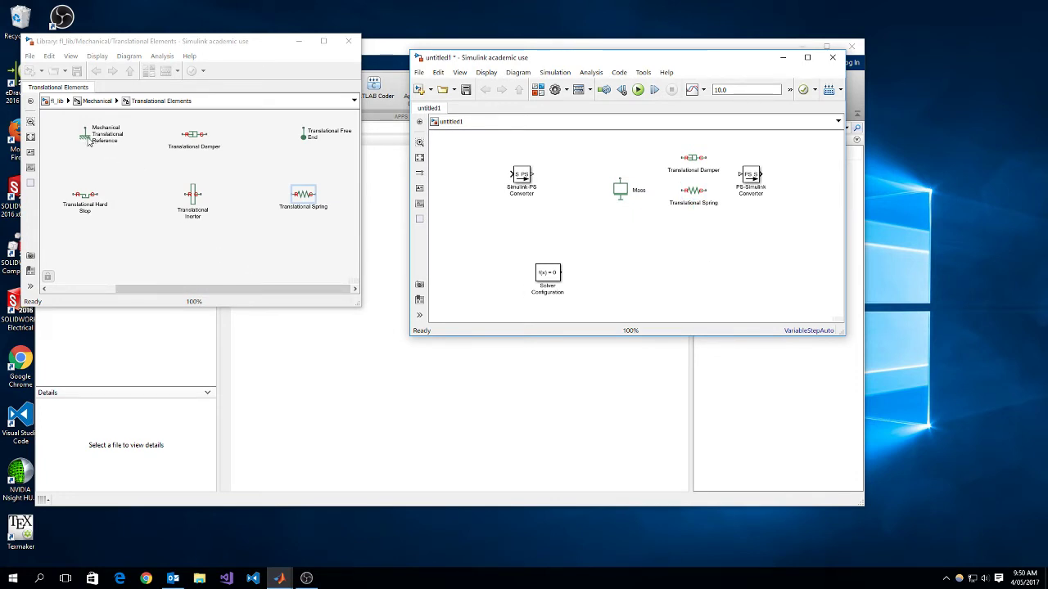
drag(90, 139, 623, 277)
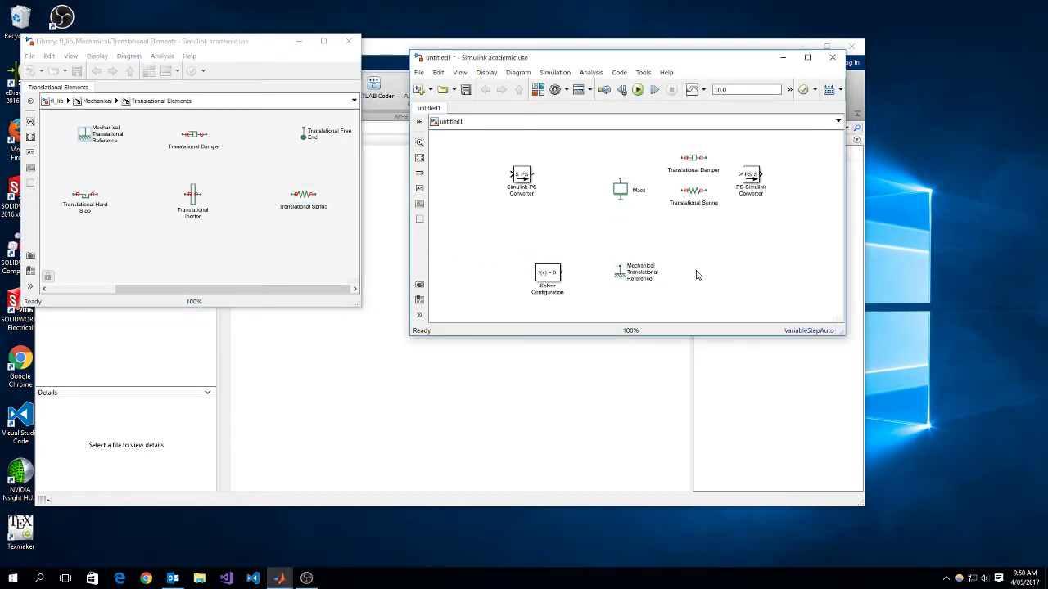
key(ctrl+r)
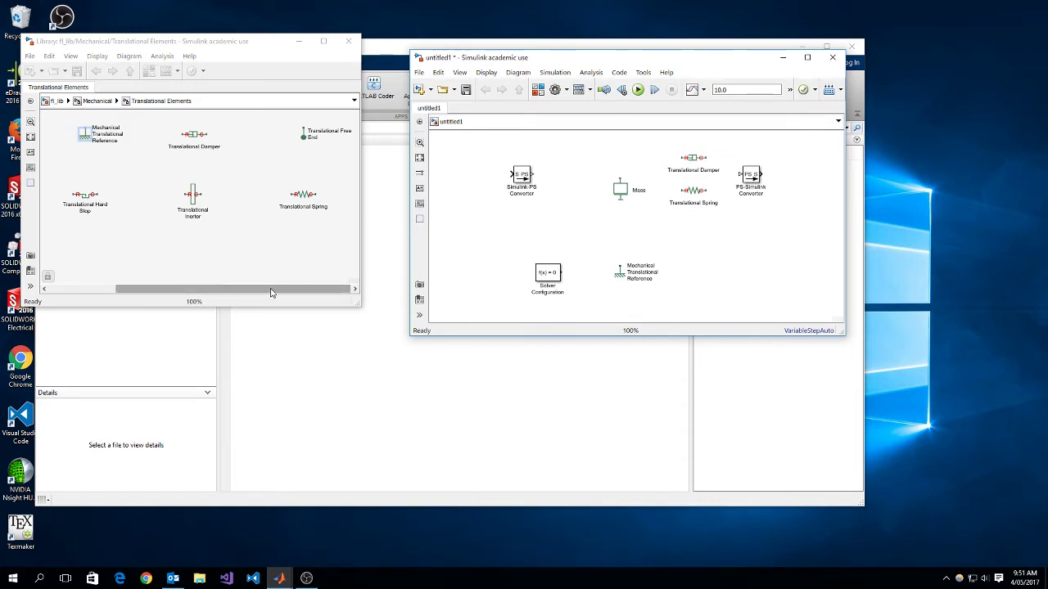
drag(309, 292, 243, 289)
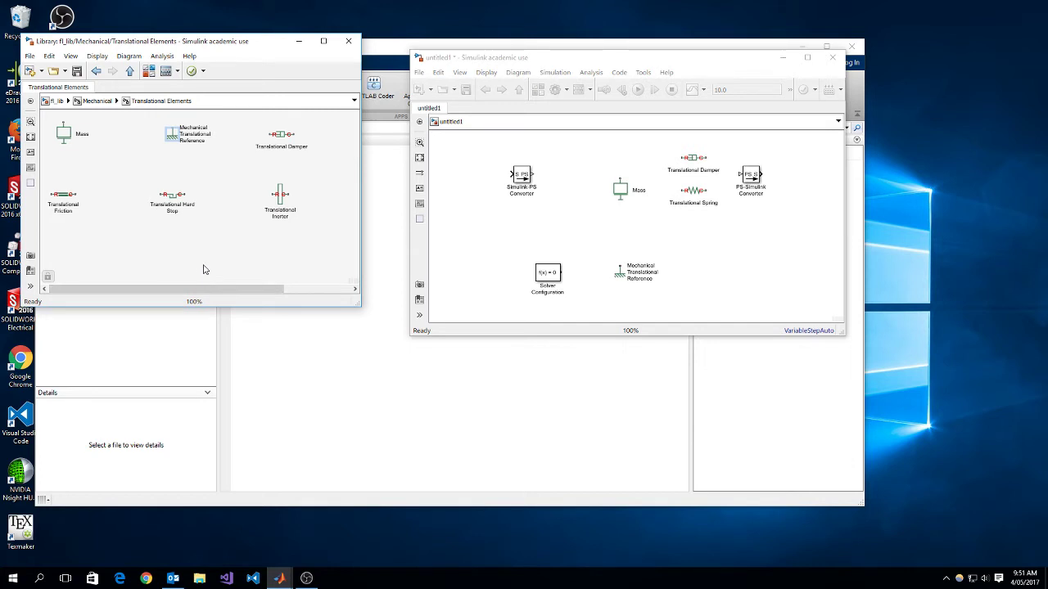
Add an Ideal Force Source from Mechanical Sources to the model
click(98, 101)
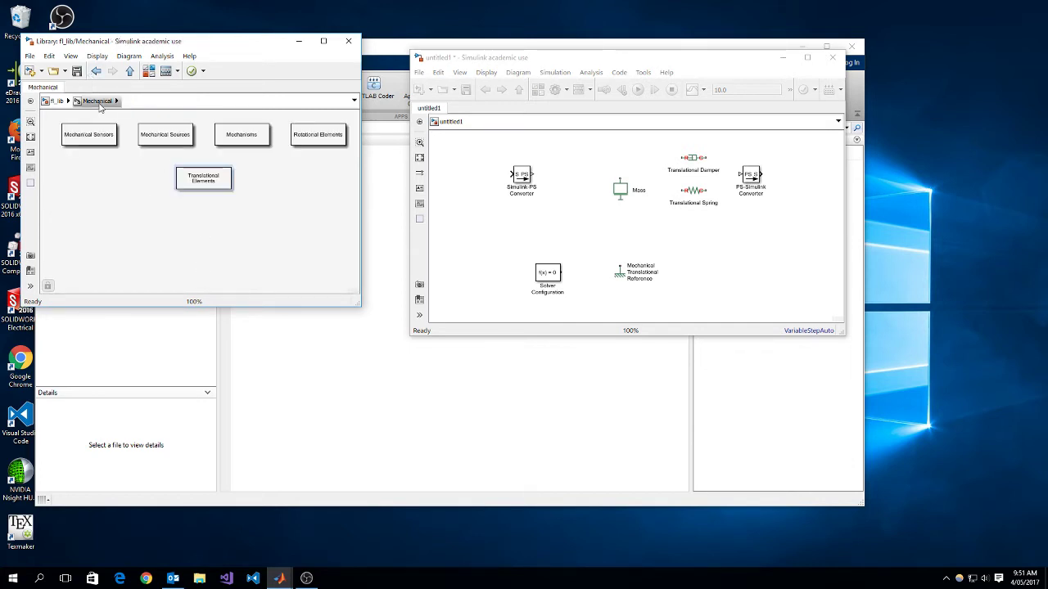
double_click(165, 135)
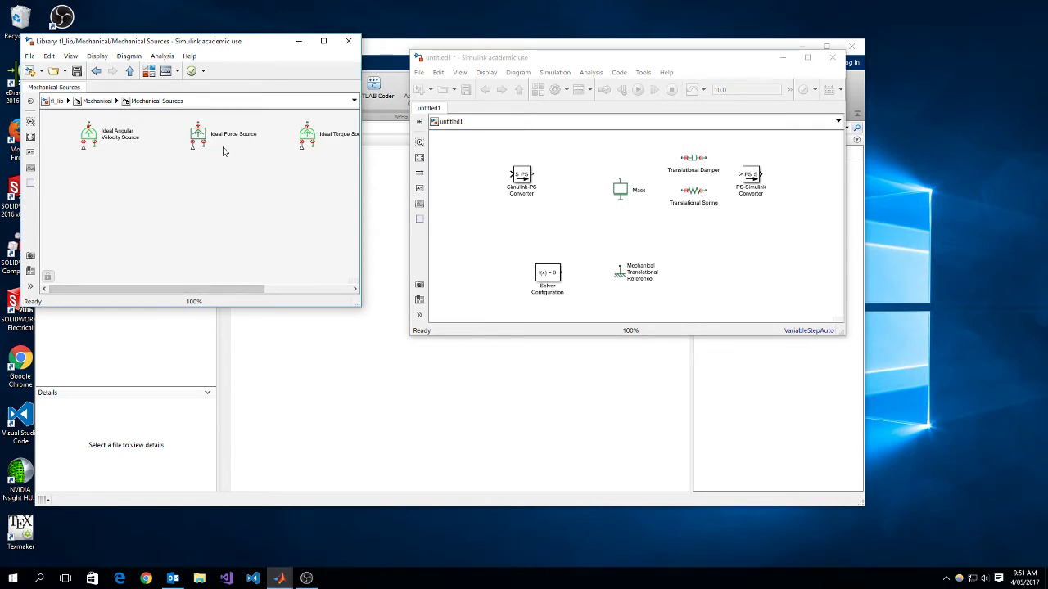
drag(252, 285, 321, 287)
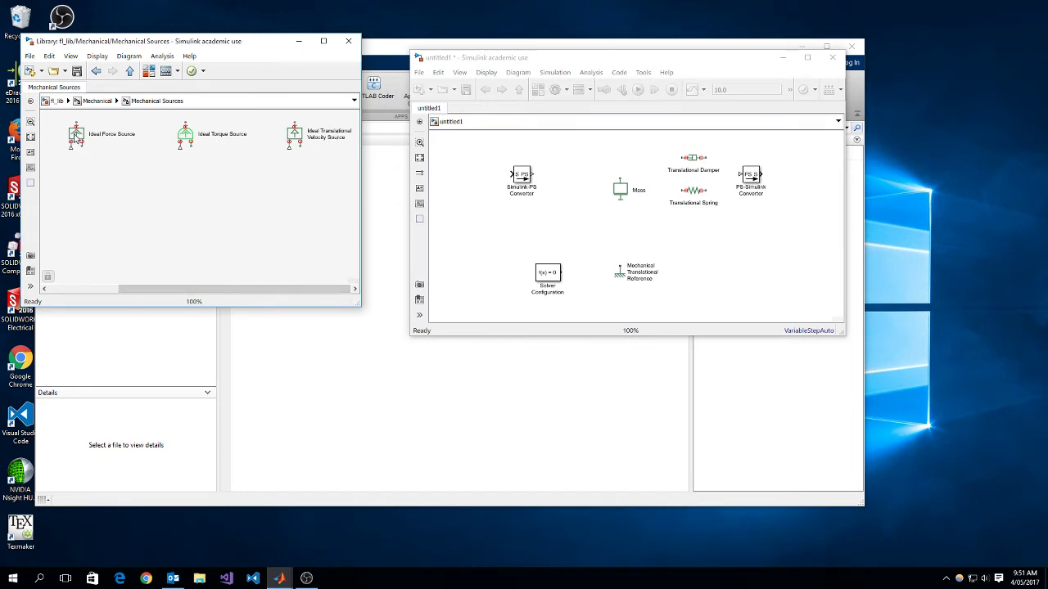
drag(75, 139, 572, 219)
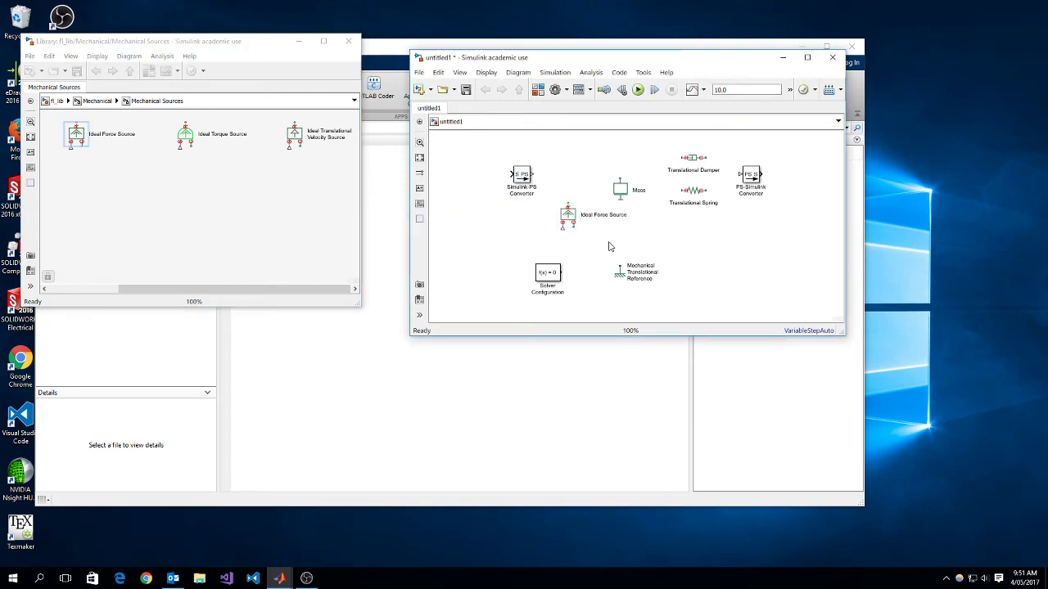
Reposition both converters upward and move the Solver Configuration block left
drag(744, 181, 780, 166)
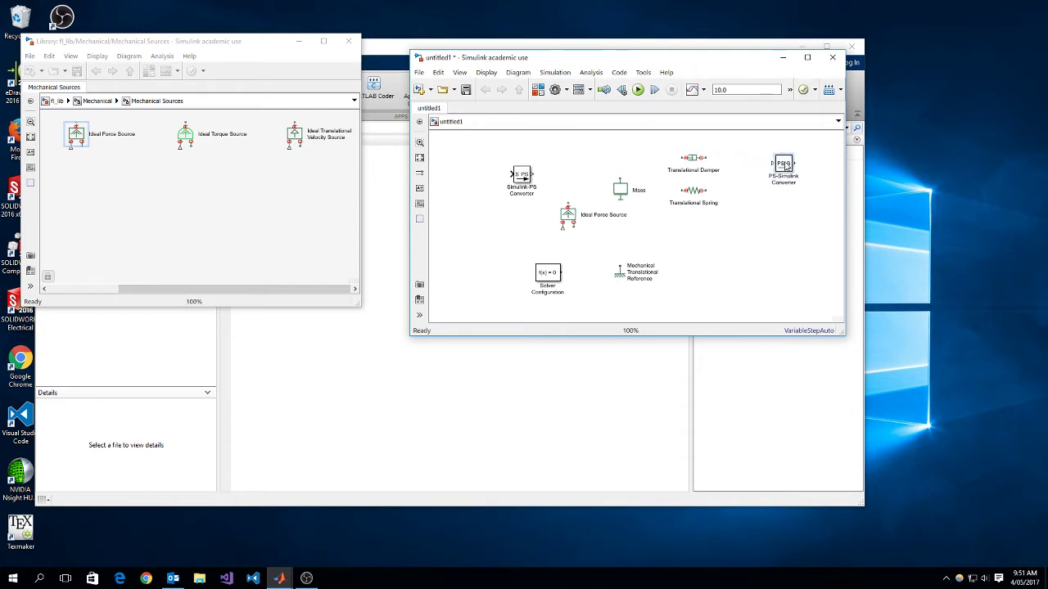
drag(518, 178, 496, 162)
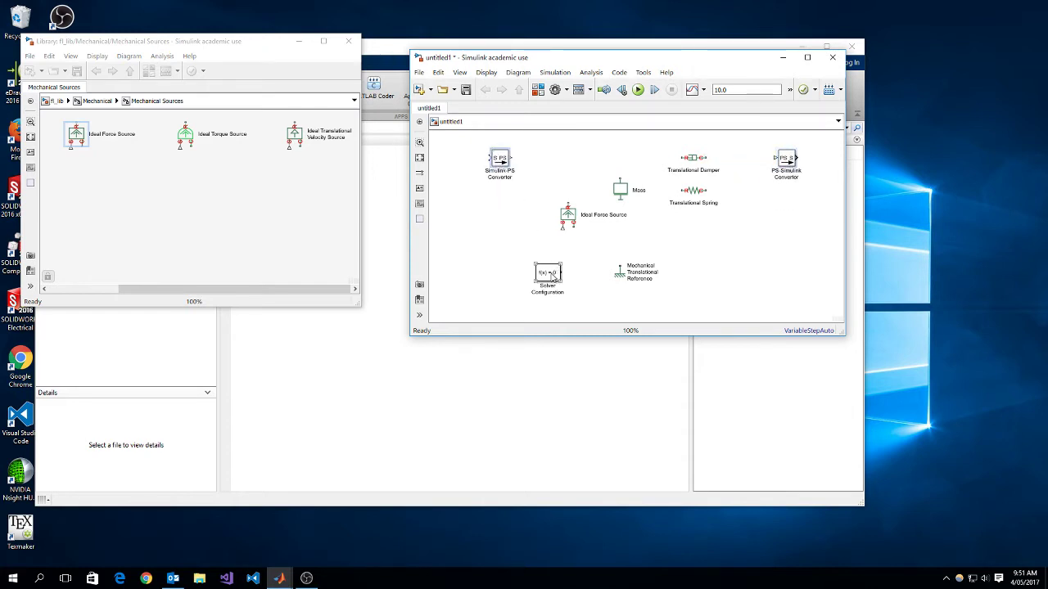
drag(553, 273, 491, 274)
click(559, 298)
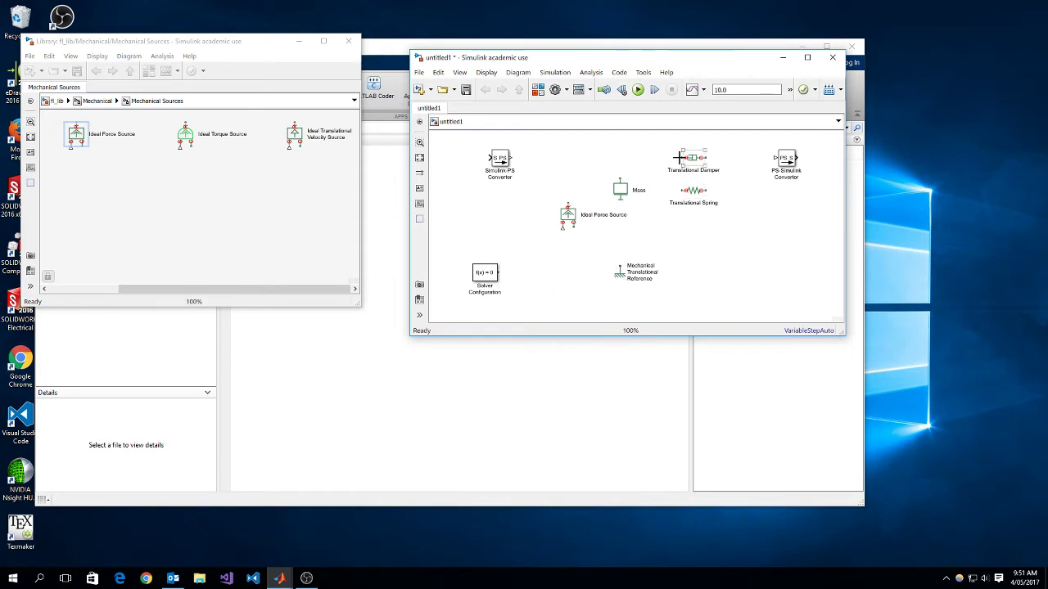
Wire the Ideal Force Source and spring into the damper loop and straighten the wires
drag(567, 205, 754, 159)
drag(708, 191, 576, 230)
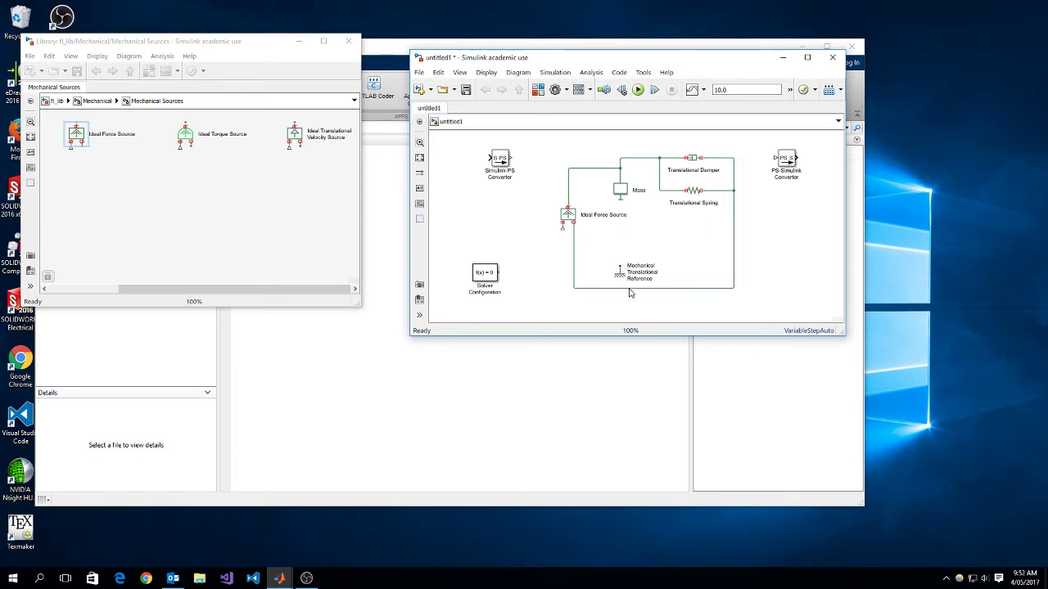
drag(631, 288, 633, 248)
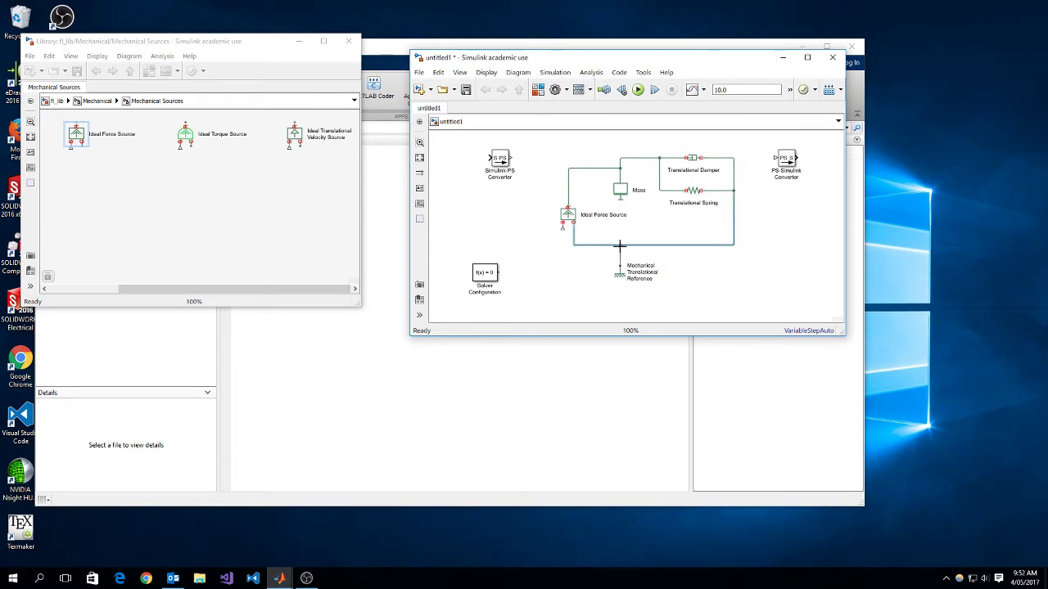
click(724, 267)
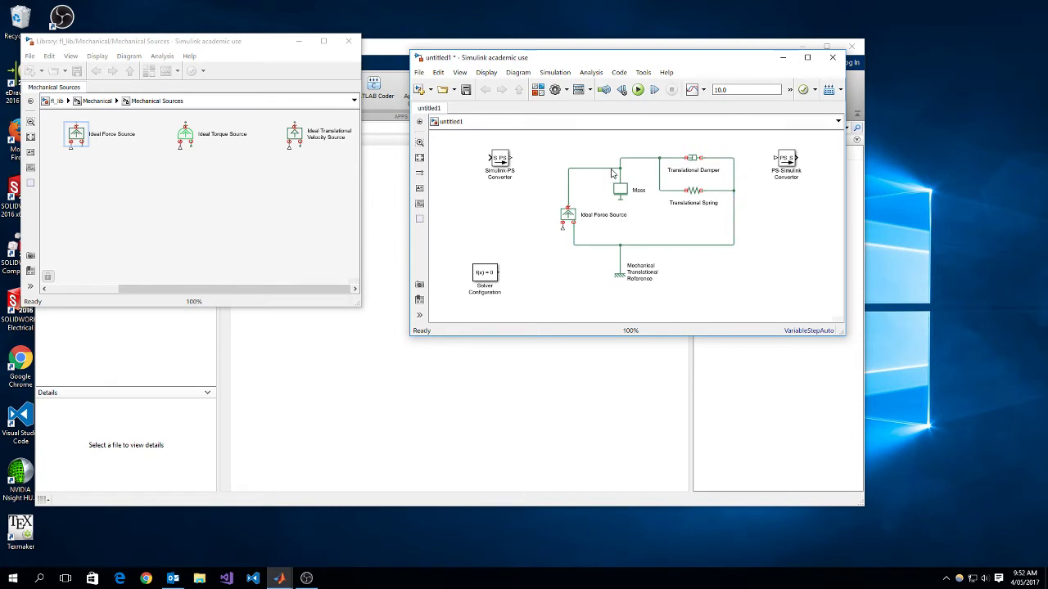
drag(610, 170, 606, 158)
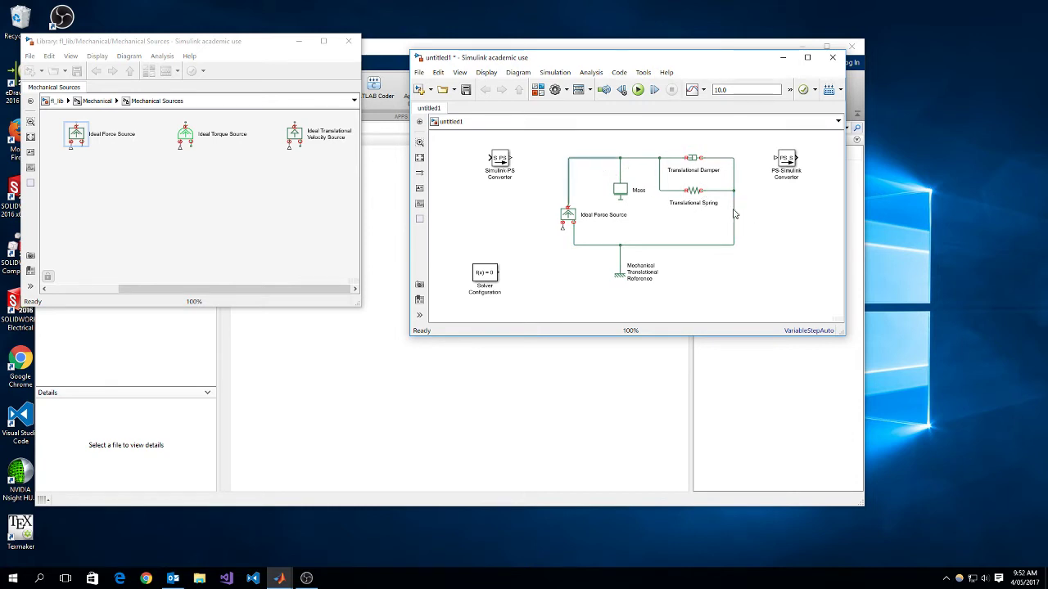
click(630, 195)
click(691, 166)
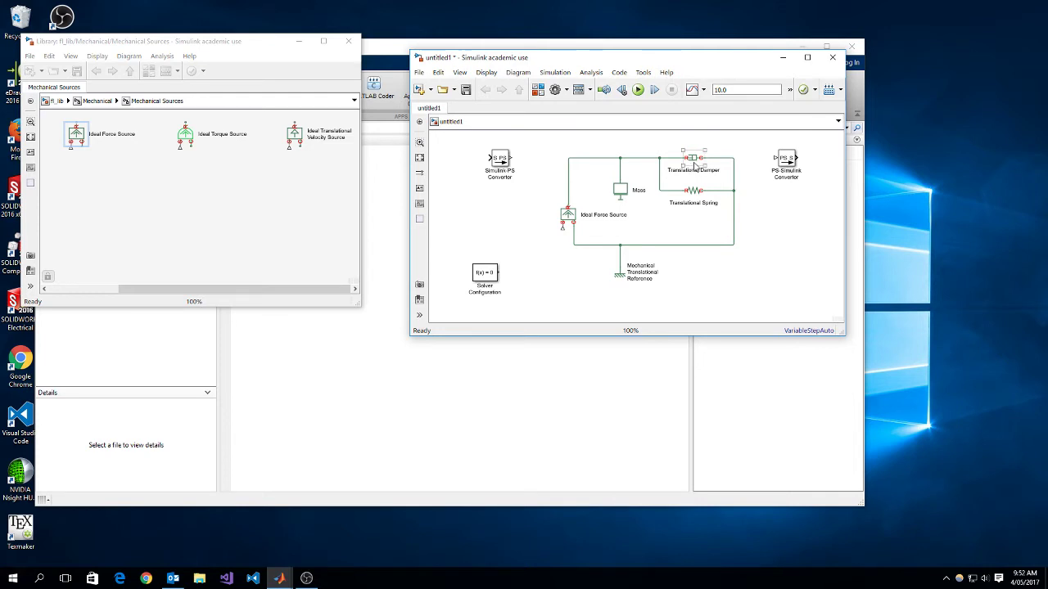
click(693, 181)
Place Solver Configuration beside the reference and connect it to the loop line
drag(496, 280, 603, 245)
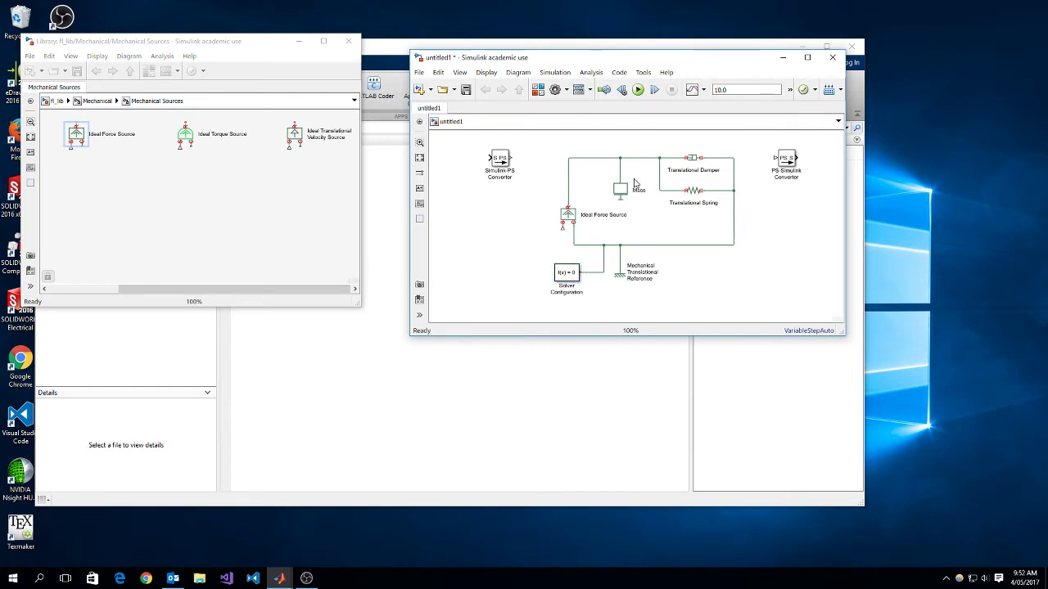
click(563, 221)
click(564, 237)
click(573, 219)
Move the Simulink-PS Converter next to the Ideal Force Source
click(566, 236)
mouse_move(506, 161)
mouse_down()
mouse_move(516, 233)
mouse_move(561, 229)
mouse_up()
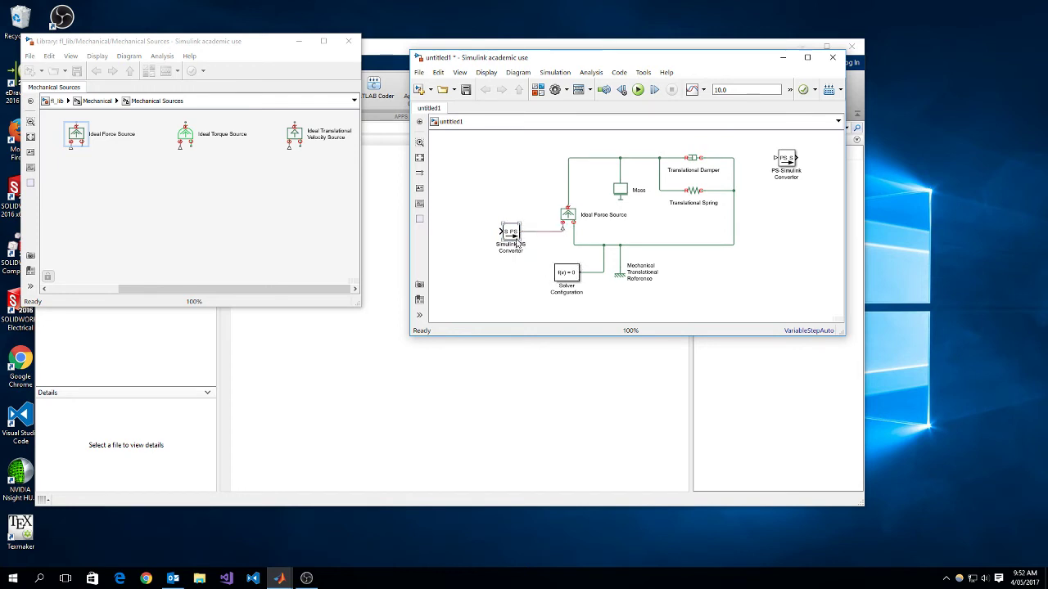
click(565, 218)
click(547, 215)
Find the Step block in the Library Browser, add it, and wire it to the Simulink-PS Converter
click(158, 99)
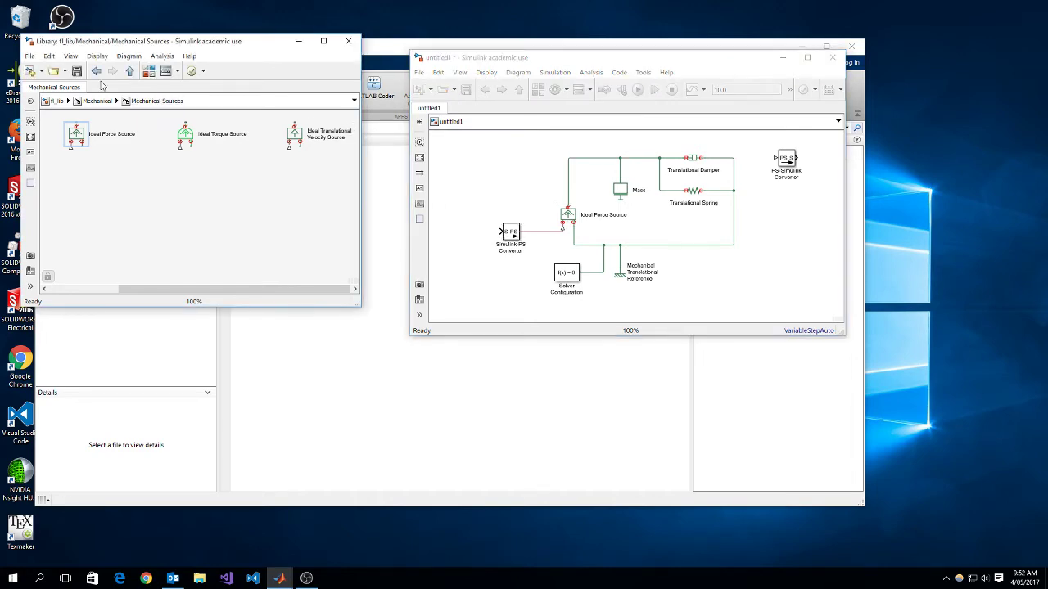
click(149, 71)
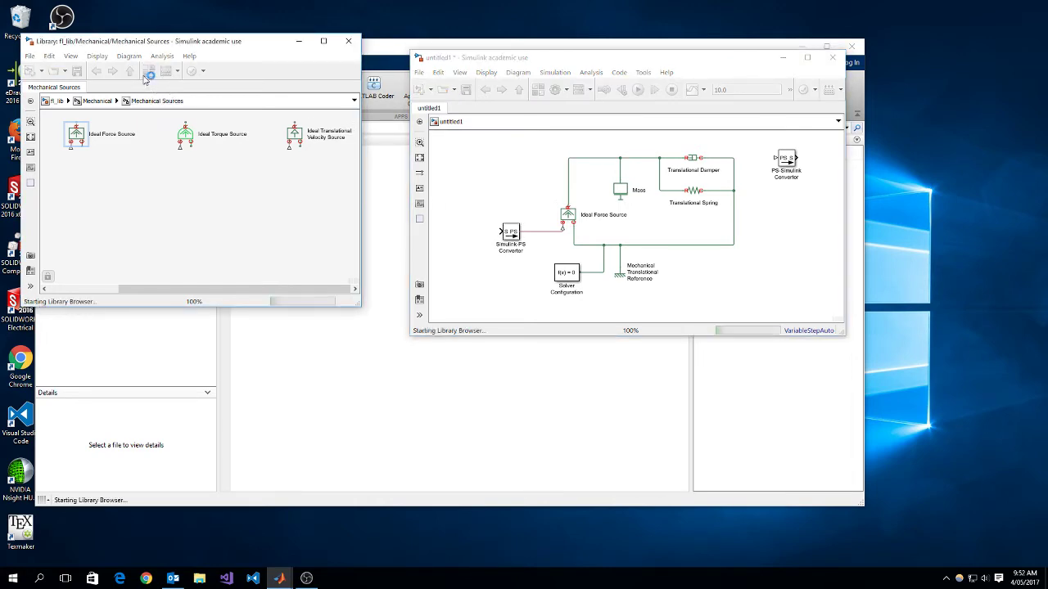
click(575, 76)
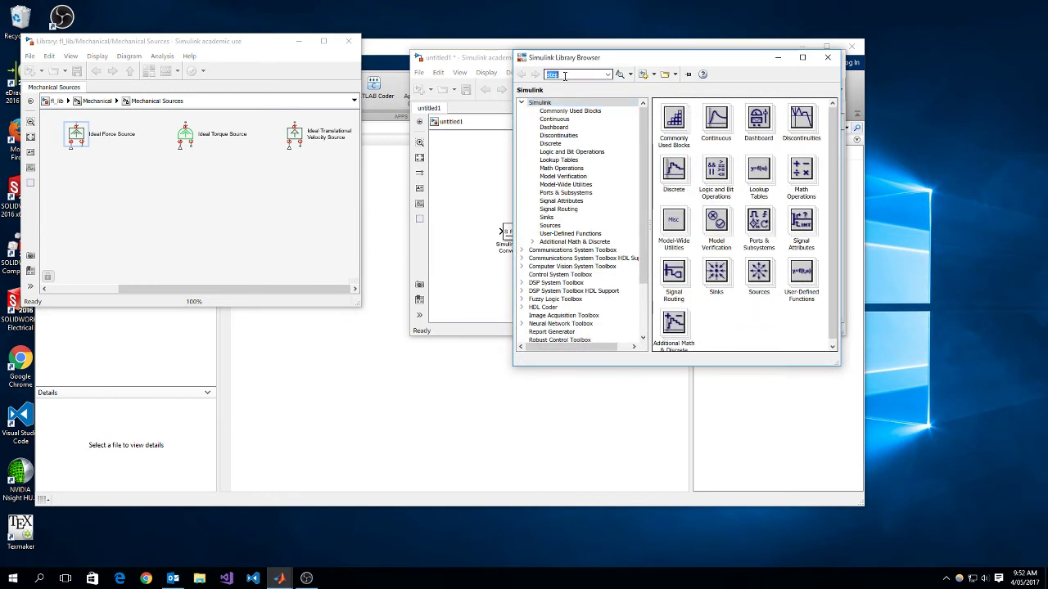
key(Return)
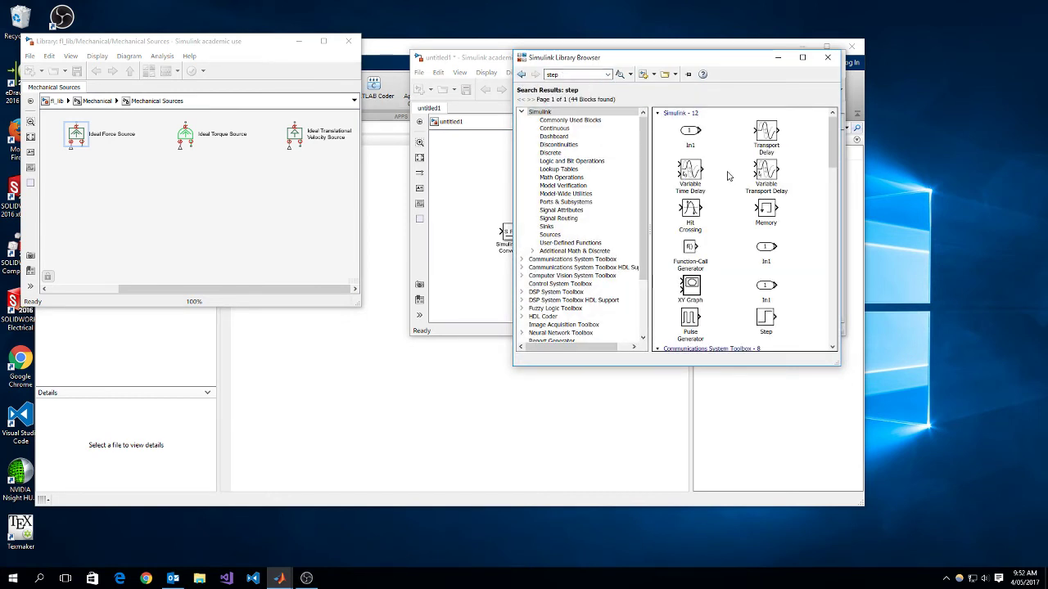
click(764, 319)
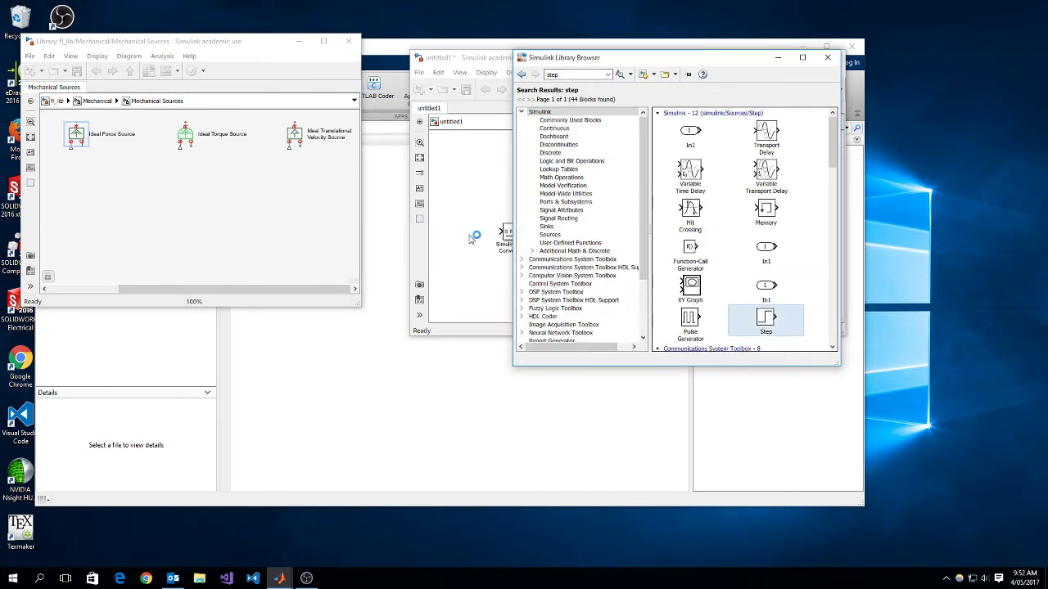
key(ctrl+i)
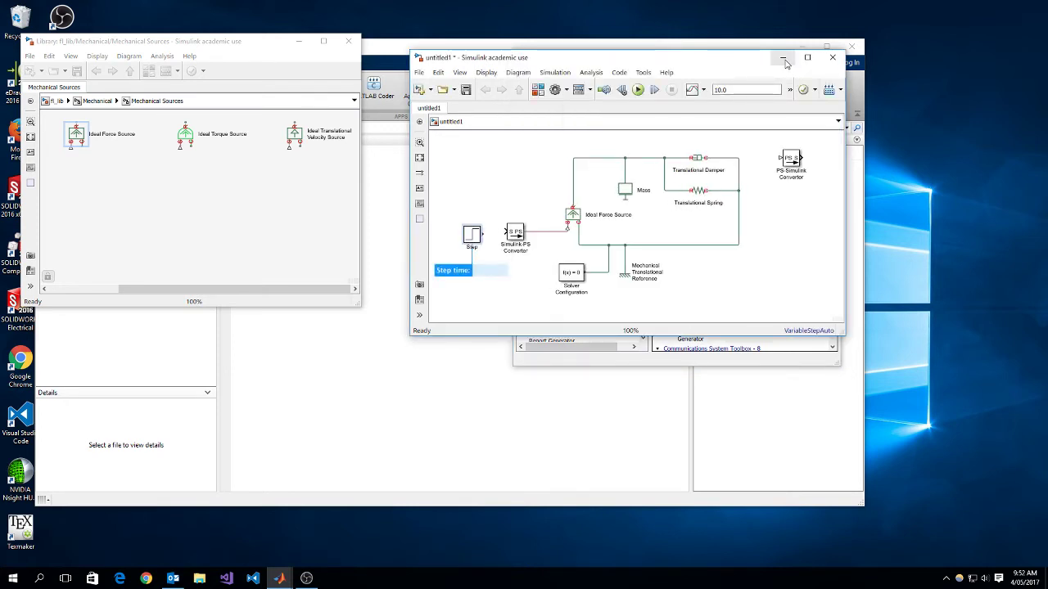
drag(484, 234, 505, 232)
click(475, 239)
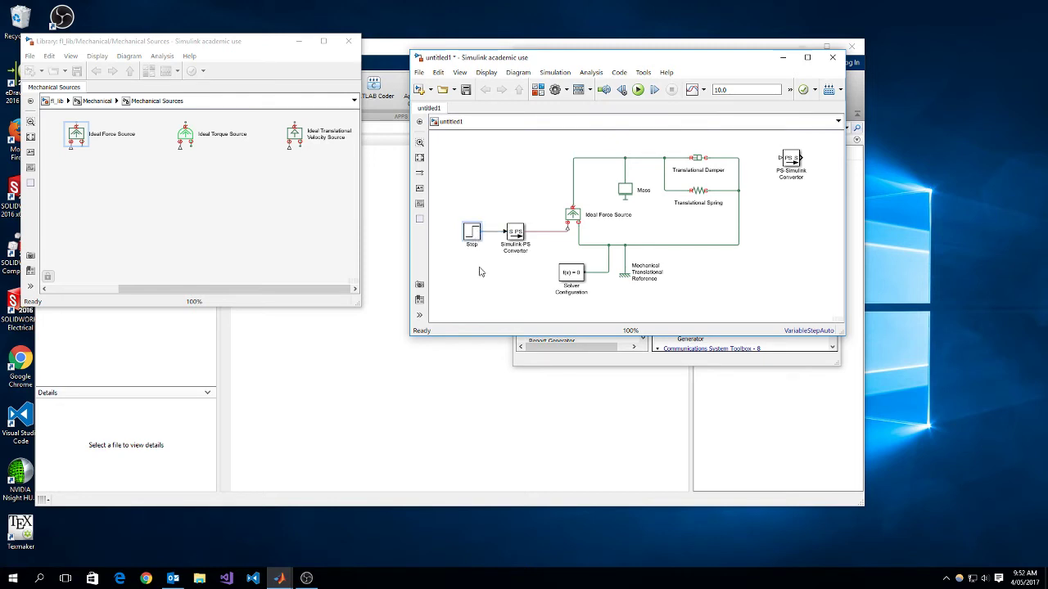
click(480, 270)
Place an Ideal Translational Motion Sensor from Mechanical Sensors above the damper
click(188, 171)
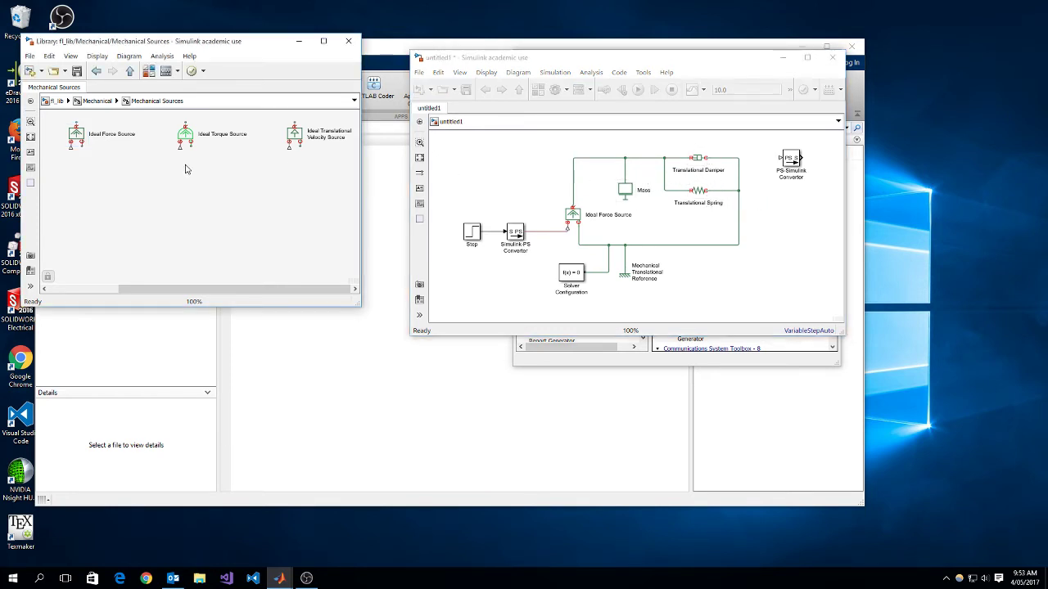
click(129, 71)
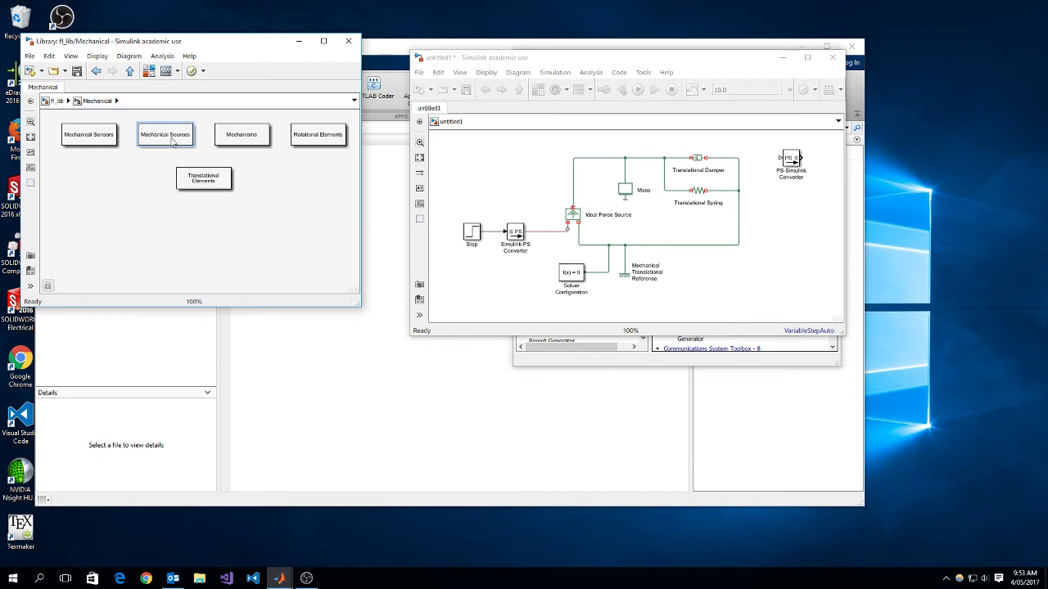
double_click(78, 143)
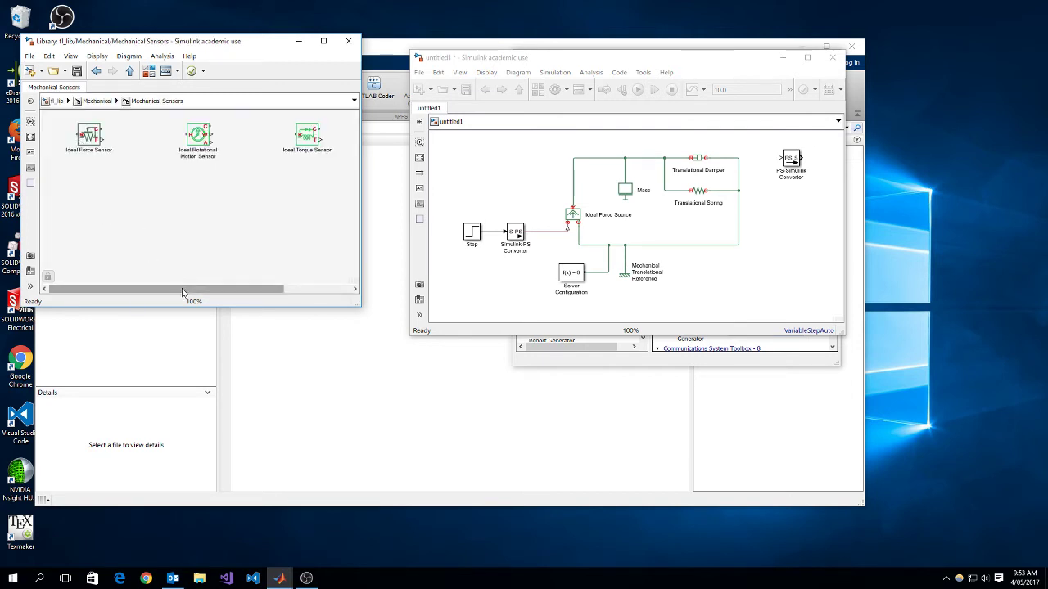
drag(186, 289, 240, 289)
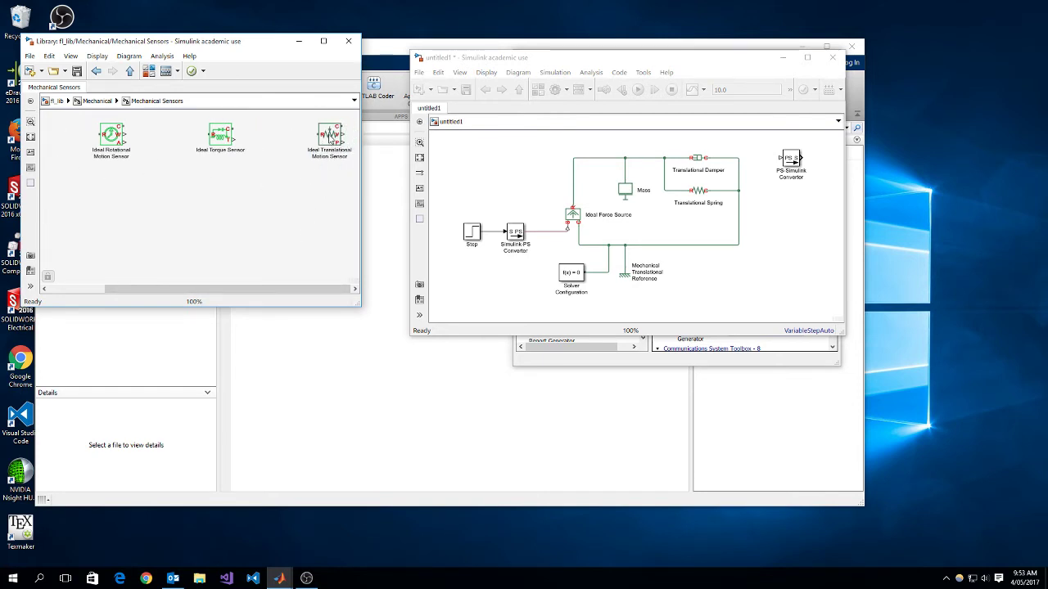
drag(337, 145, 647, 139)
scroll(694, 252, down, 2)
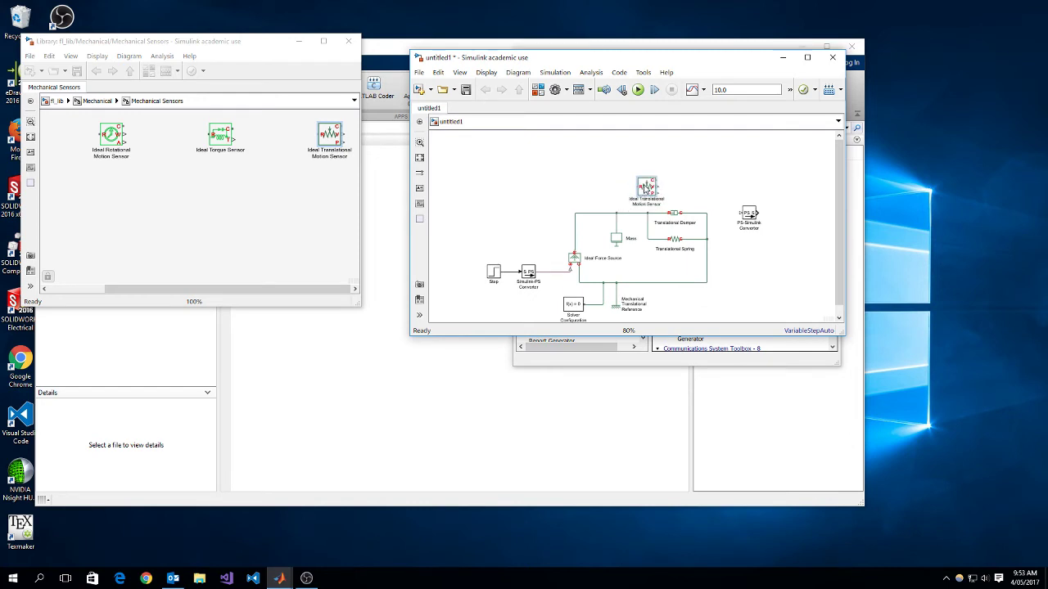
mouse_move(646, 186)
mouse_down()
mouse_move(673, 181)
mouse_move(616, 214)
mouse_up()
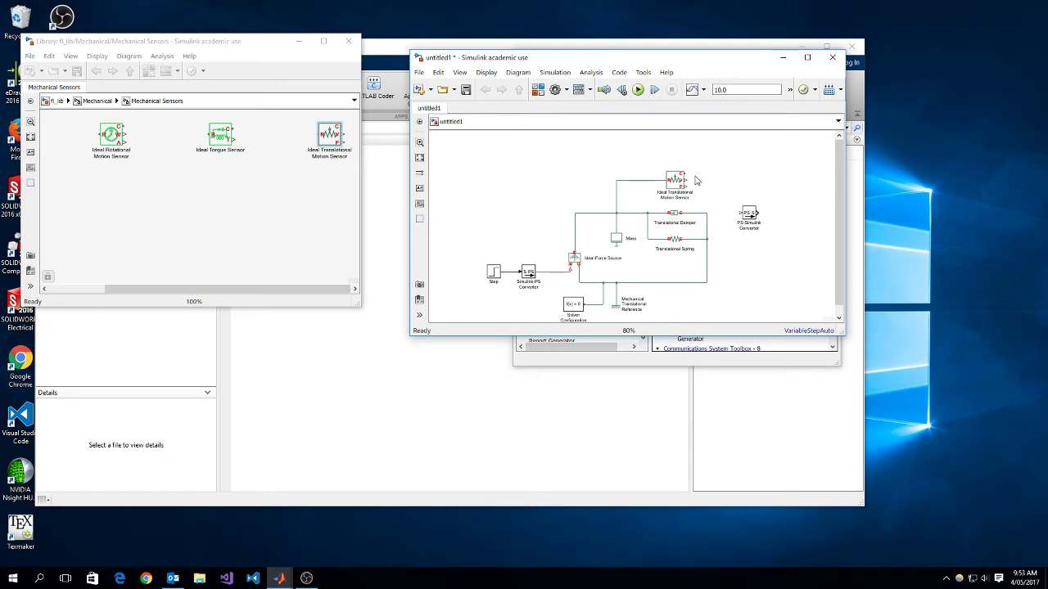
Wire the motion sensor to the mass line and align the PS-Simulink Converter with its output
mouse_move(686, 174)
mouse_down()
mouse_move(712, 171)
mouse_move(723, 231)
mouse_move(706, 282)
mouse_up()
drag(706, 199, 726, 201)
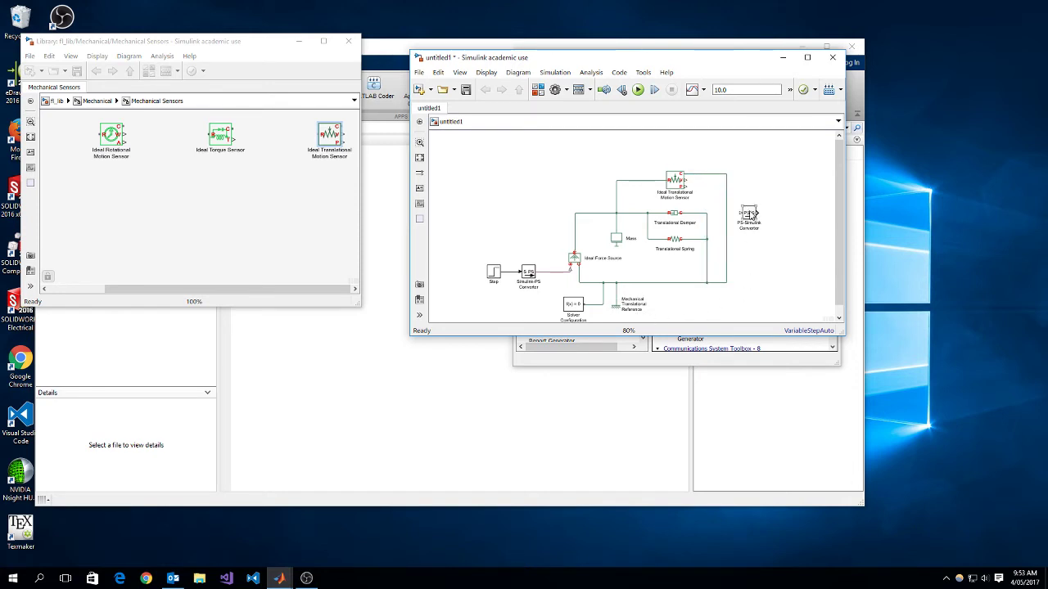
drag(750, 217, 689, 188)
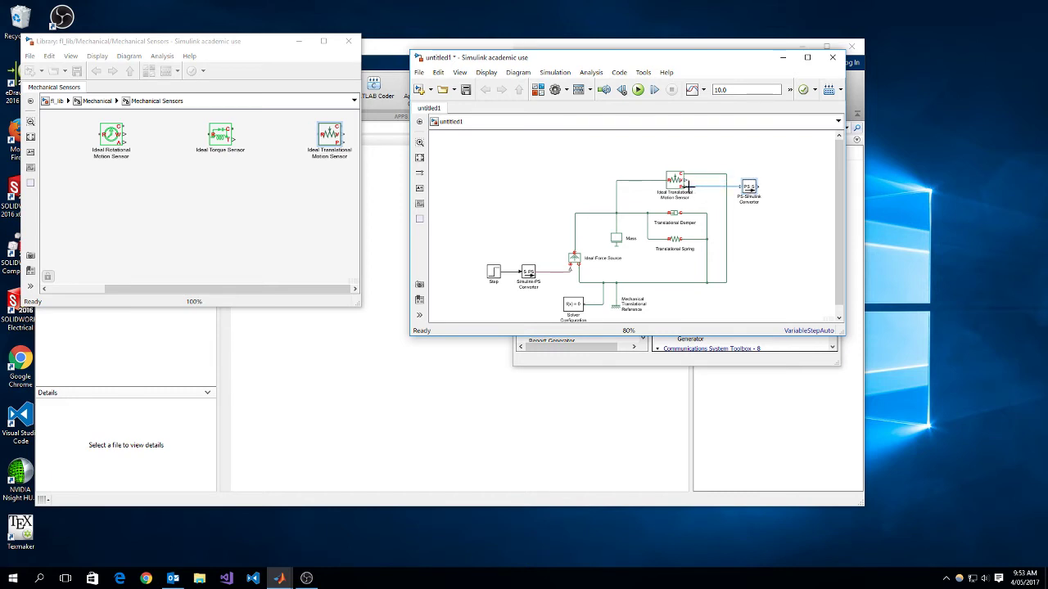
click(741, 201)
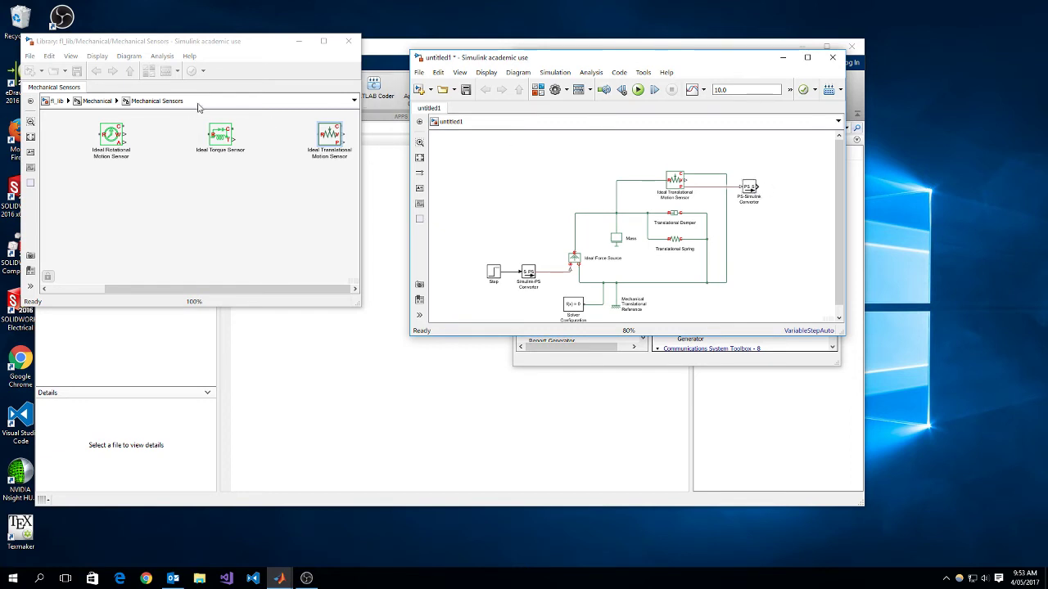
Search the Library Browser for 'scope' and place a Scope right of the PS-Simulink Converter
click(652, 338)
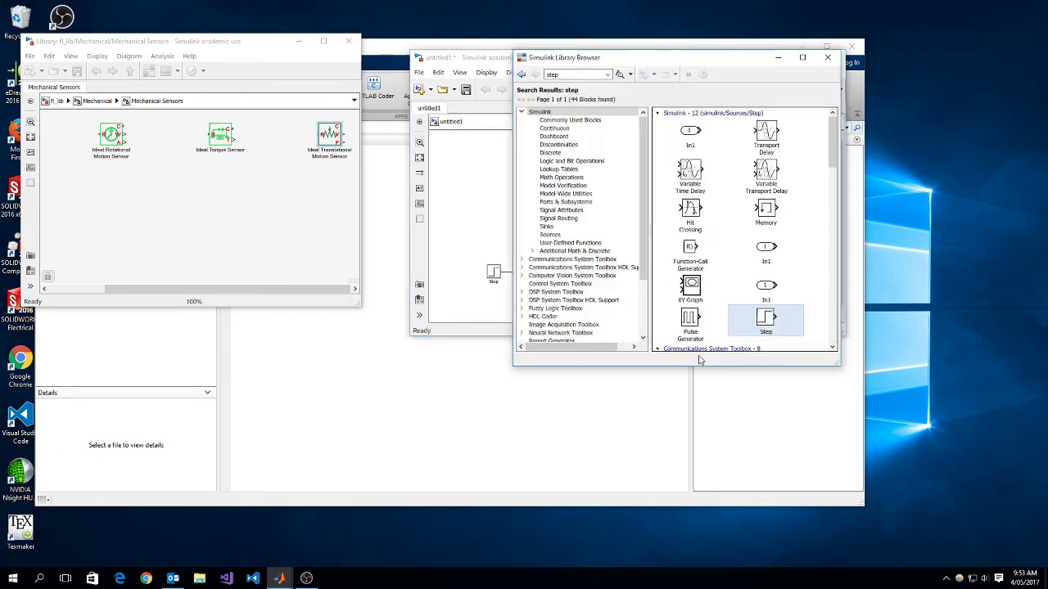
drag(666, 47, 188, 188)
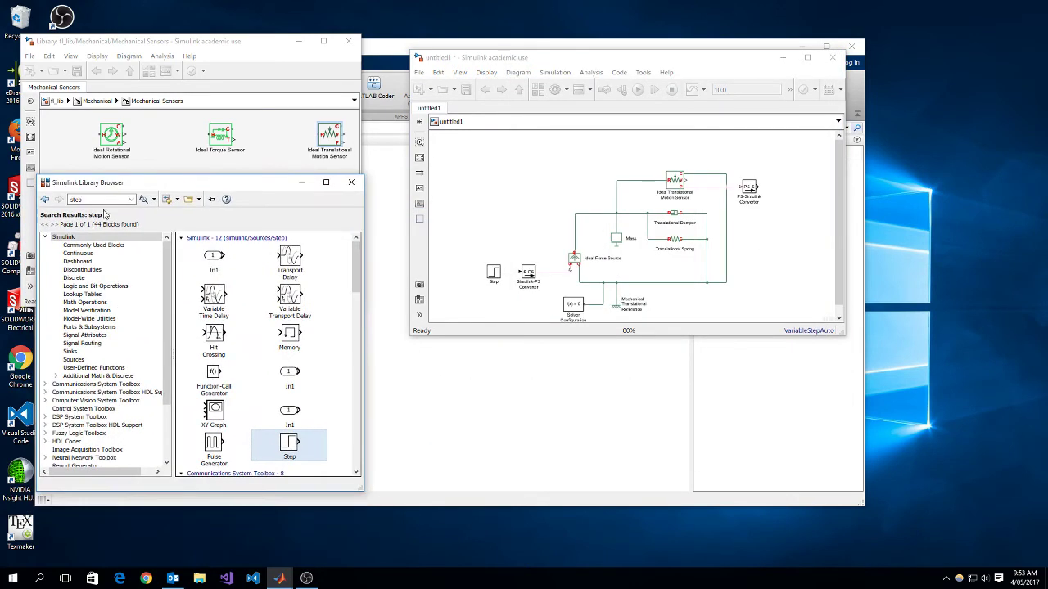
double_click(100, 200)
text(scope)
double_click(100, 200)
key(BackSpace)
text(scope)
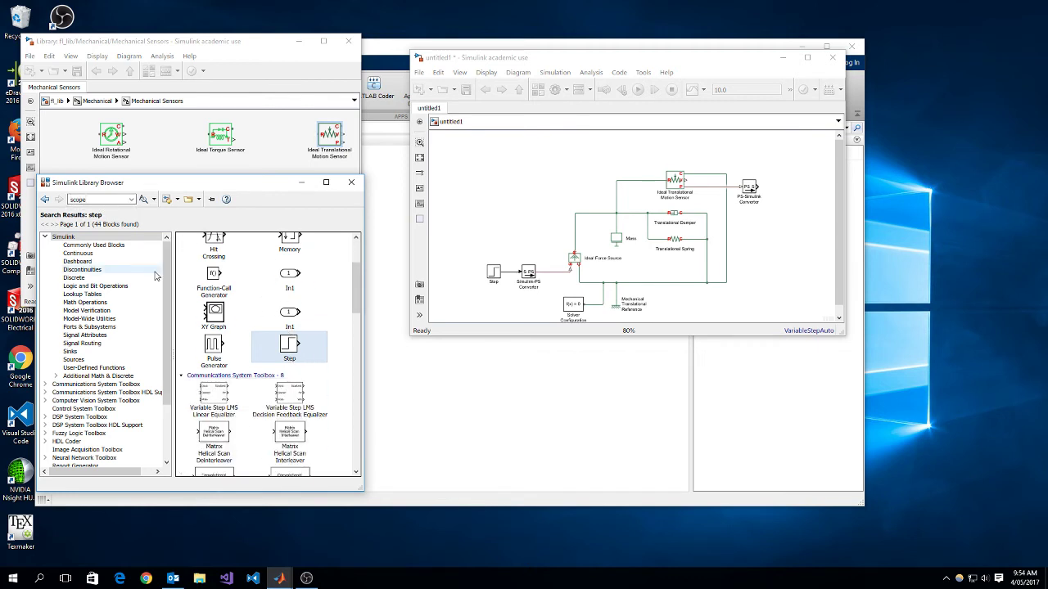
click(107, 199)
key(Return)
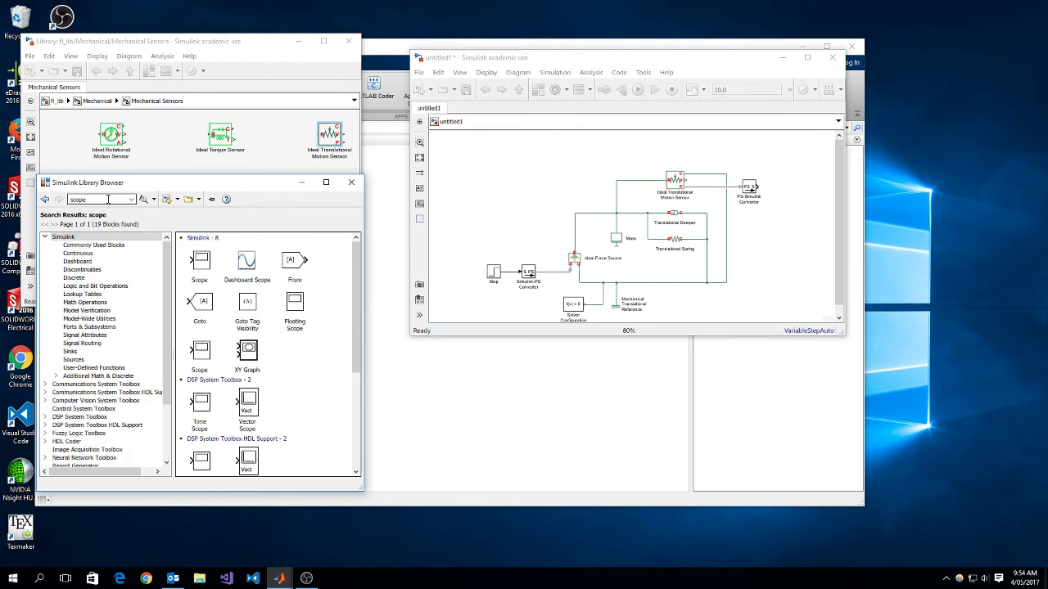
drag(200, 262, 775, 188)
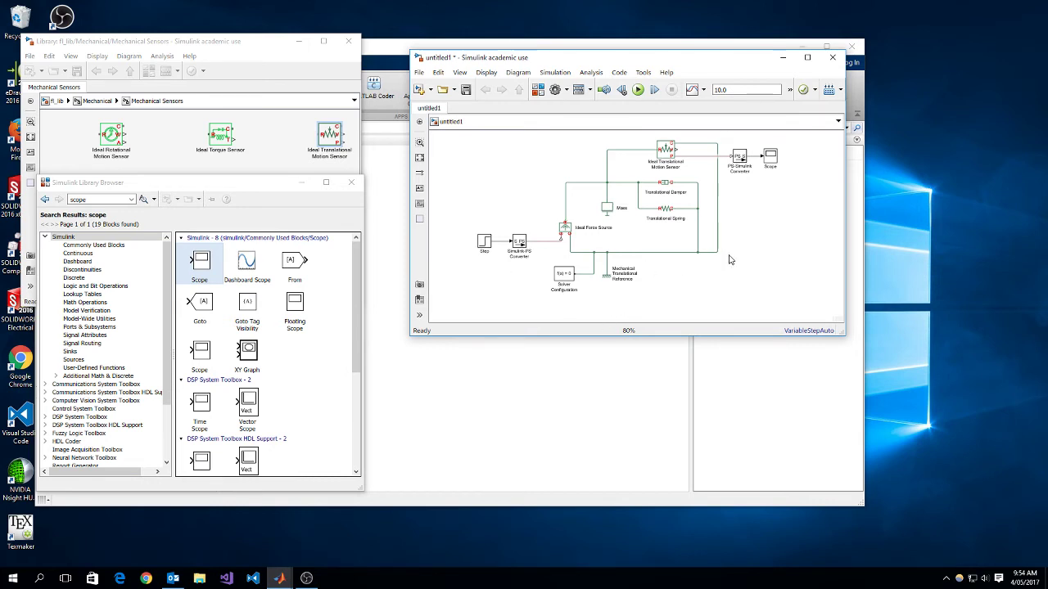
double_click(485, 243)
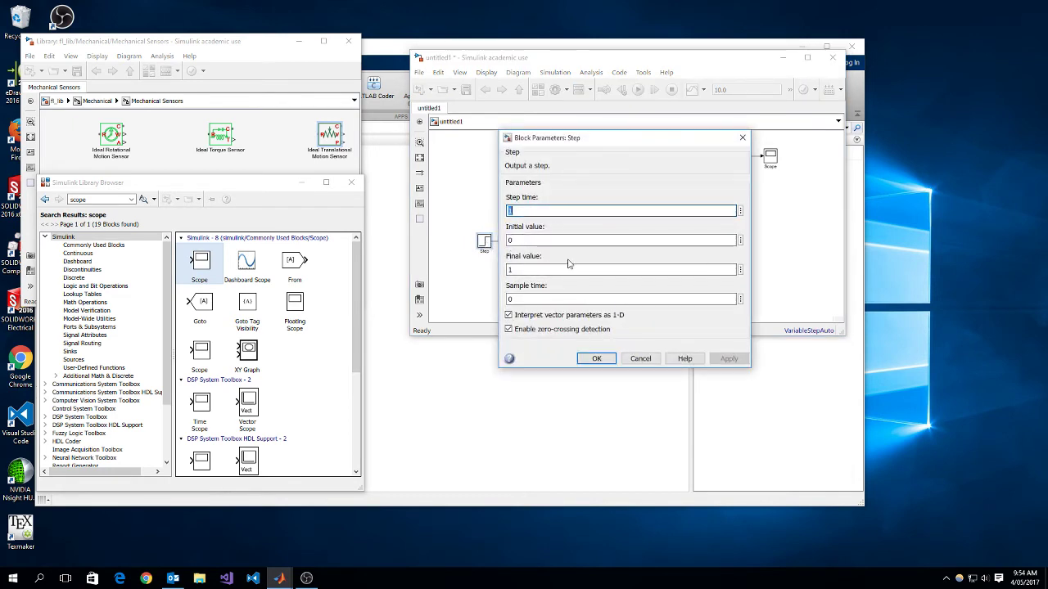
click(596, 359)
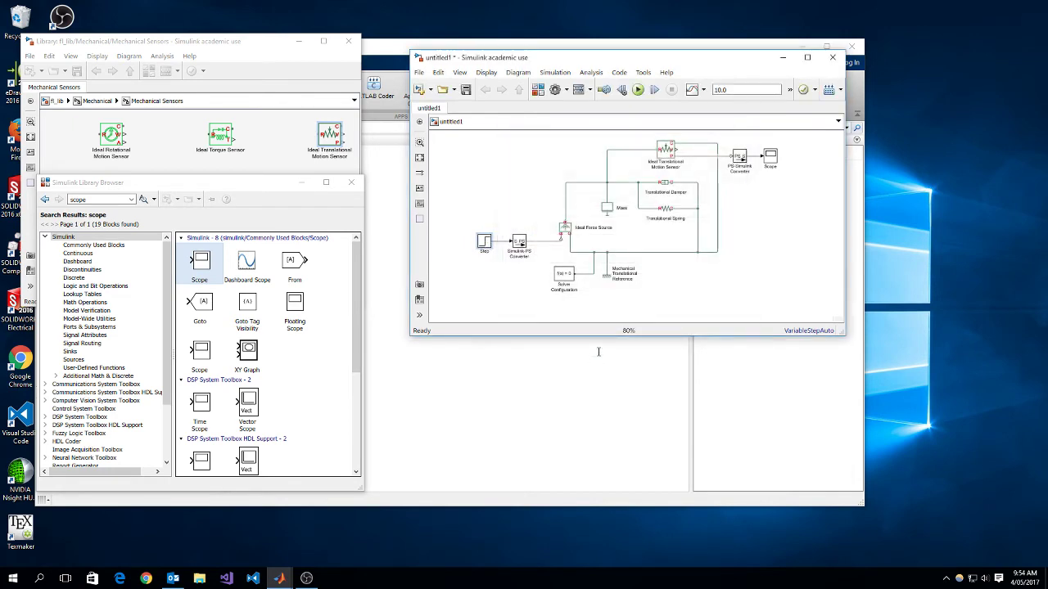
double_click(614, 213)
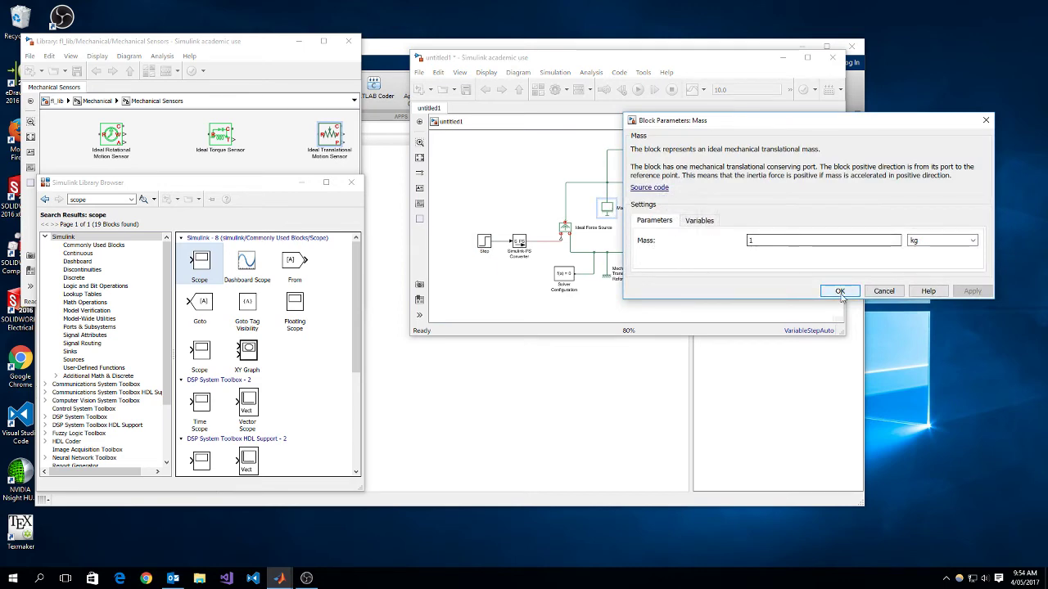
click(840, 292)
double_click(667, 211)
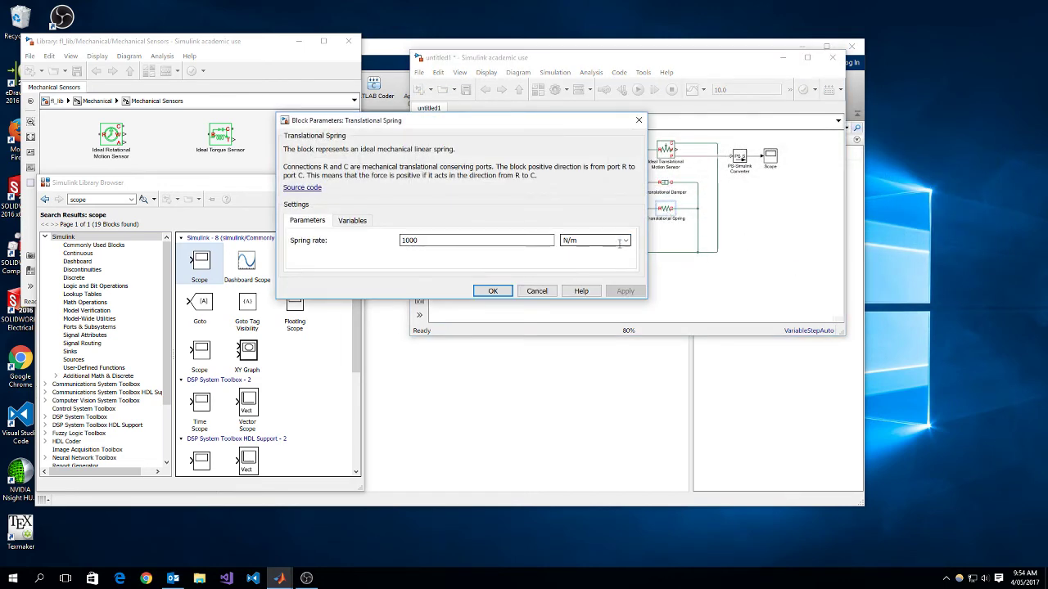
click(492, 291)
double_click(667, 186)
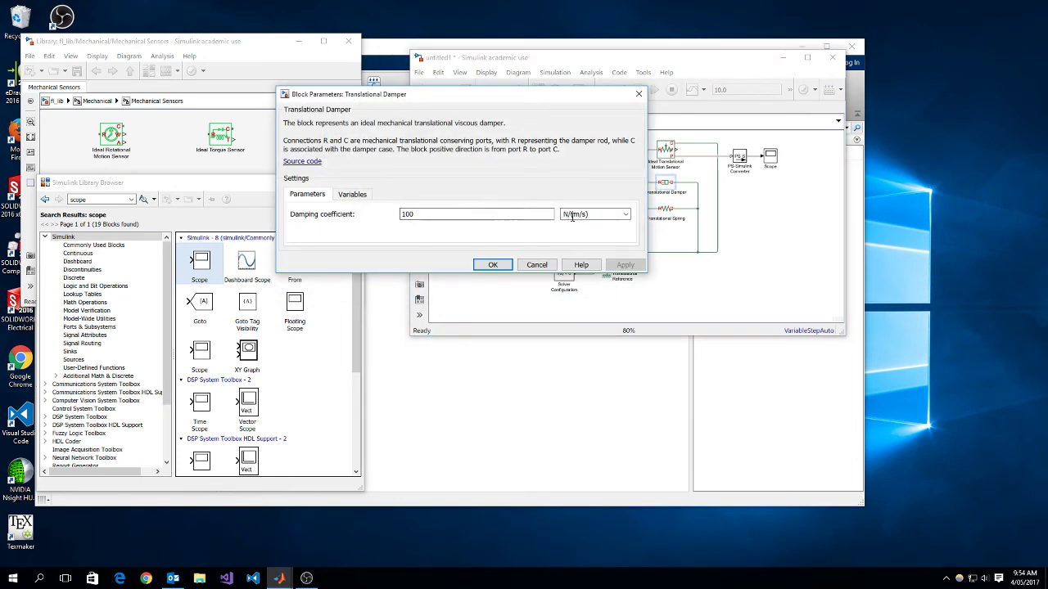
click(489, 266)
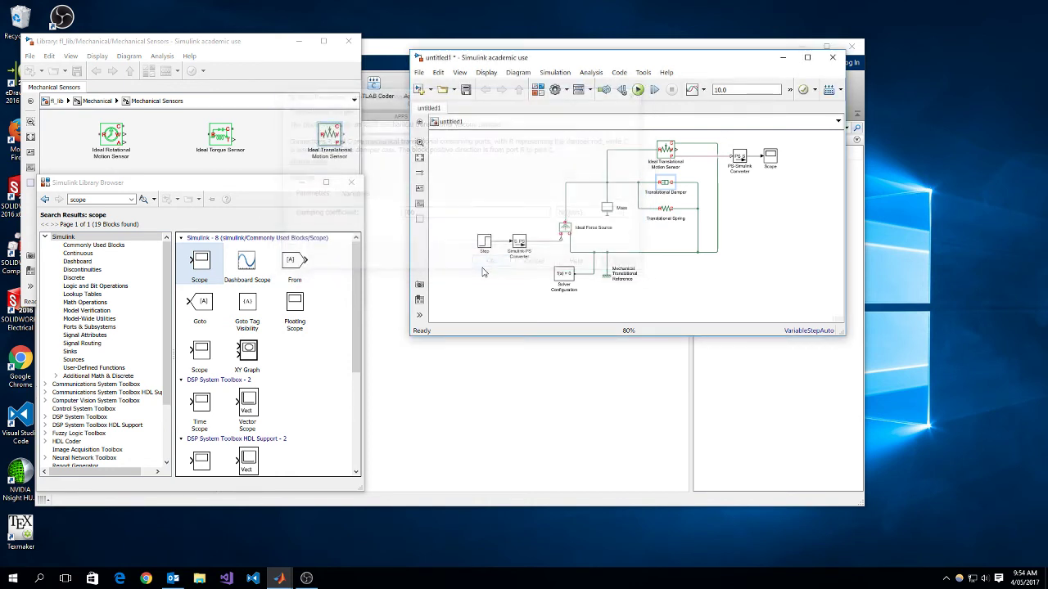
click(768, 255)
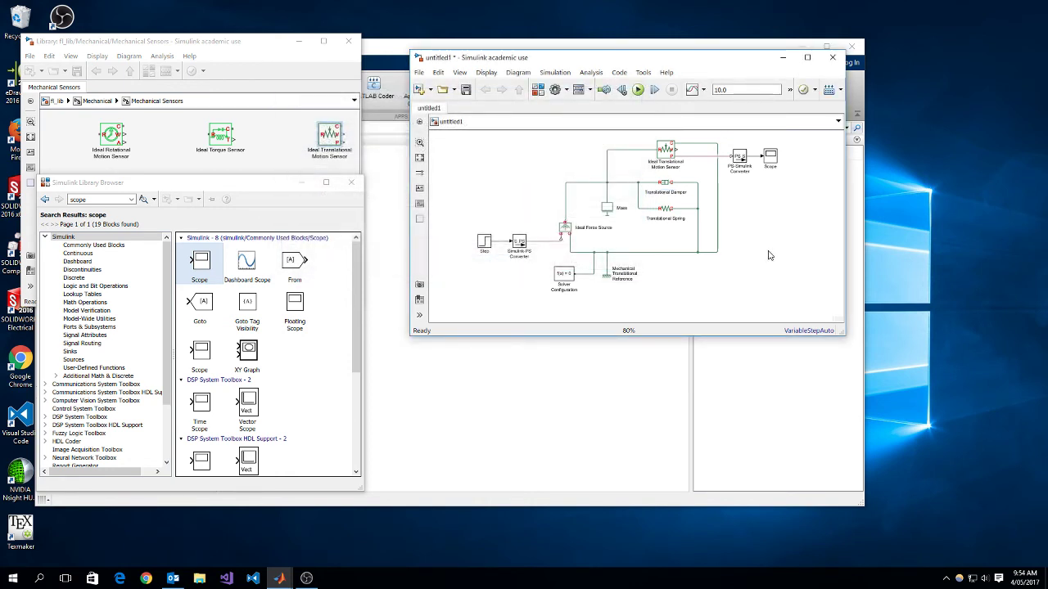
Open the Scope beside the model and run the simulation to plot the mass position step response
double_click(772, 158)
drag(533, 148, 212, 123)
click(638, 89)
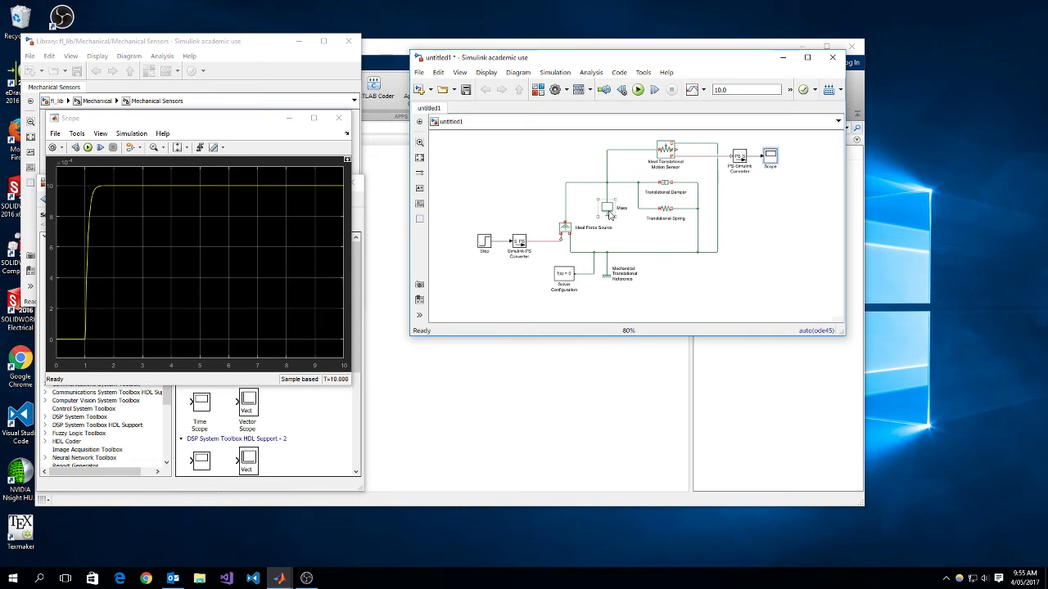
Set the Translational Spring rate to 10 and the Translational Damper coefficient to 1
double_click(666, 209)
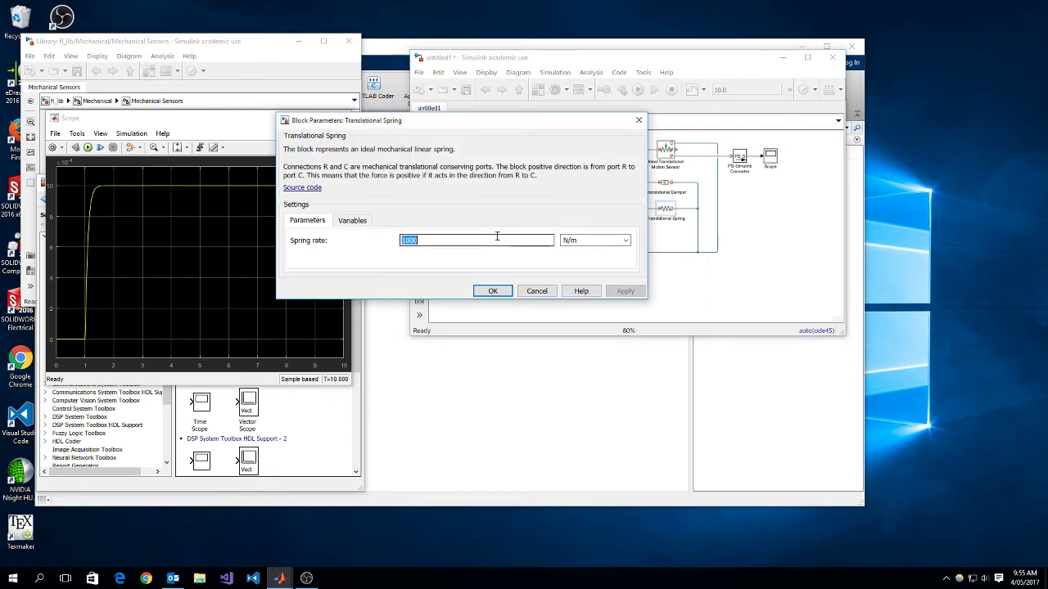
text(10)
key(Return)
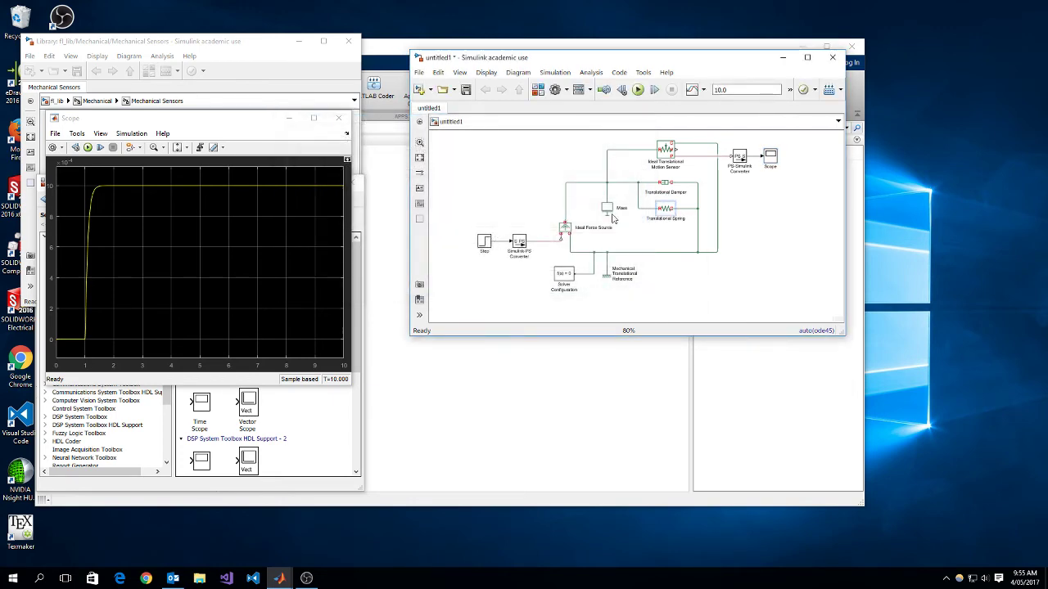
double_click(664, 182)
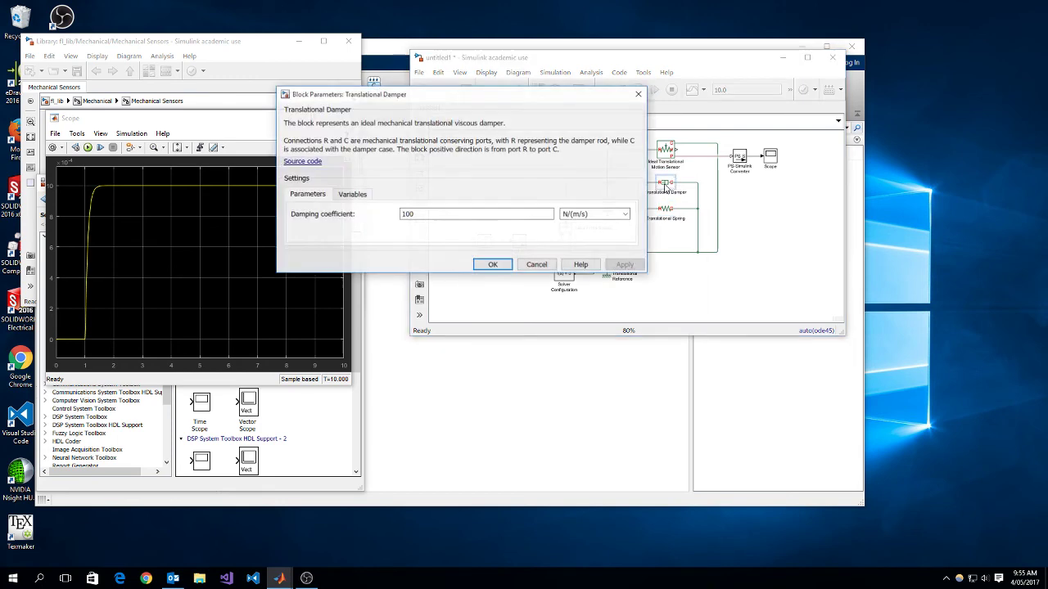
double_click(448, 215)
text(1)
key(Return)
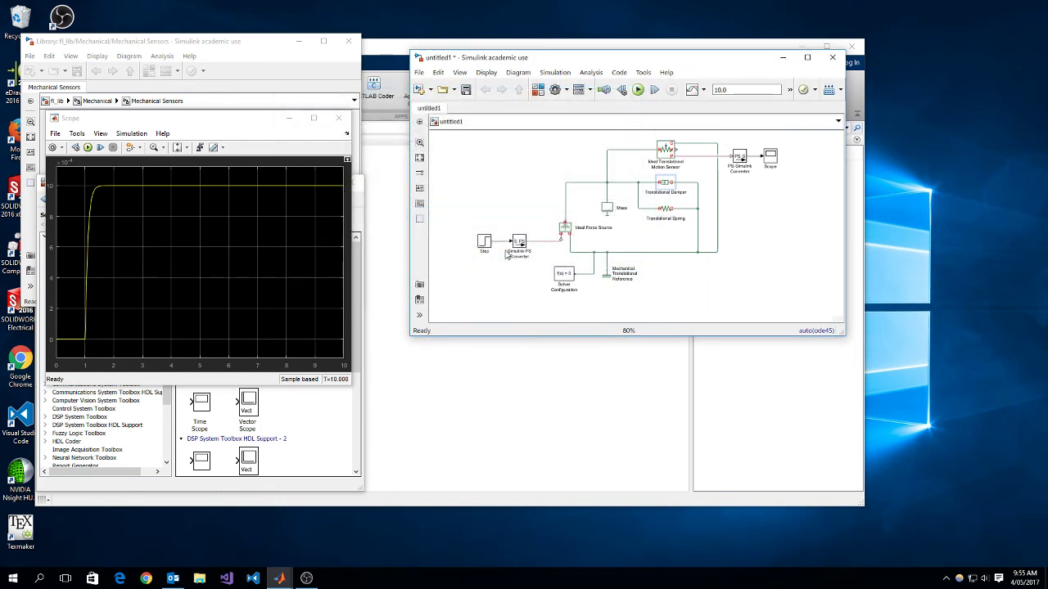
Rerun the simulation, then set the stop time to 50 s and run it again
click(638, 90)
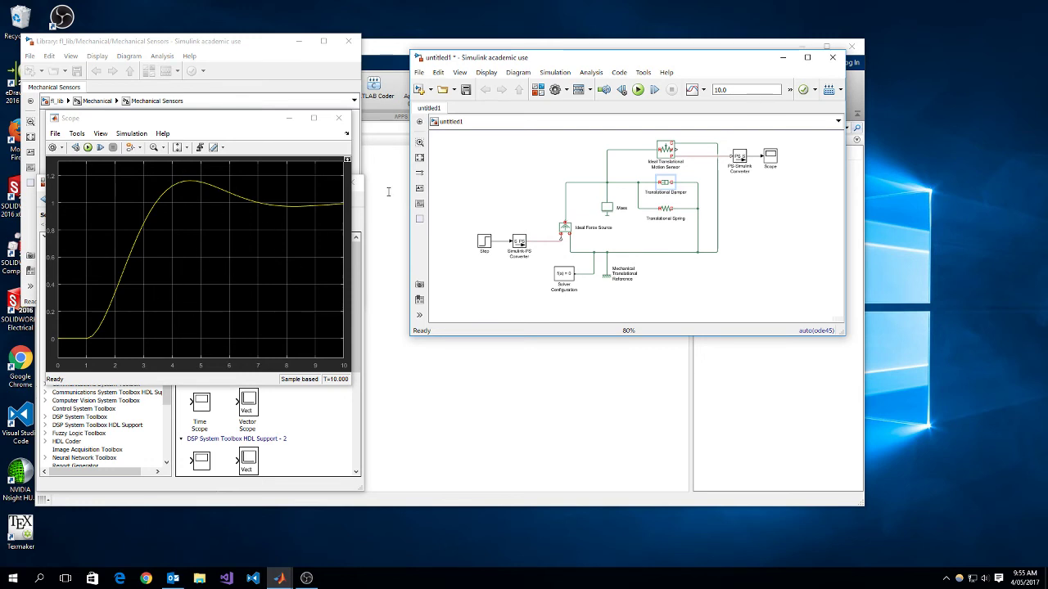
click(755, 93)
text(50)
click(637, 90)
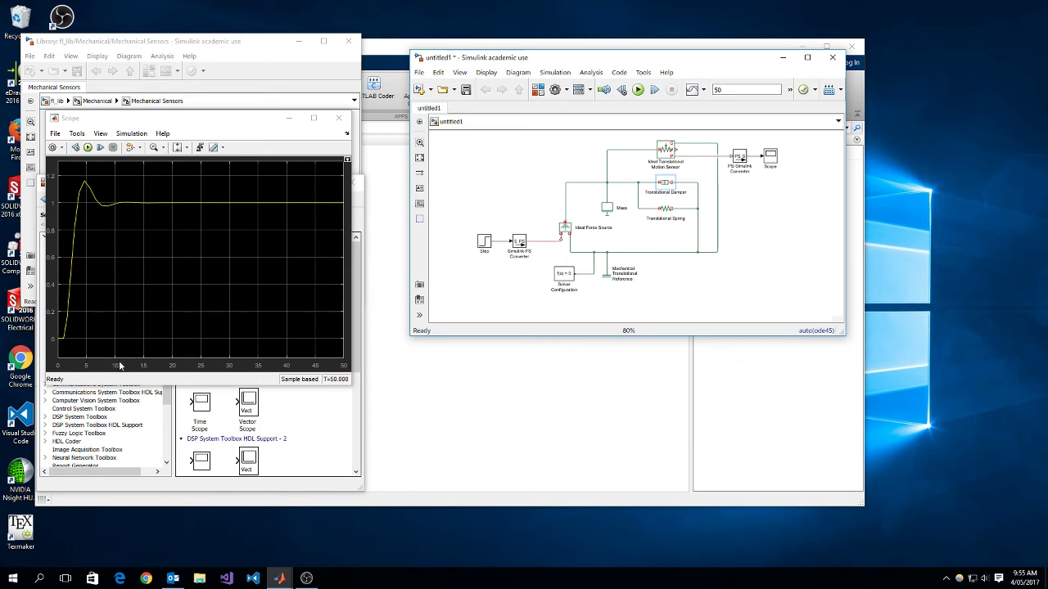
Change the stop time from 50 to 15 s and rerun the simulation
click(717, 89)
key(BackSpace)
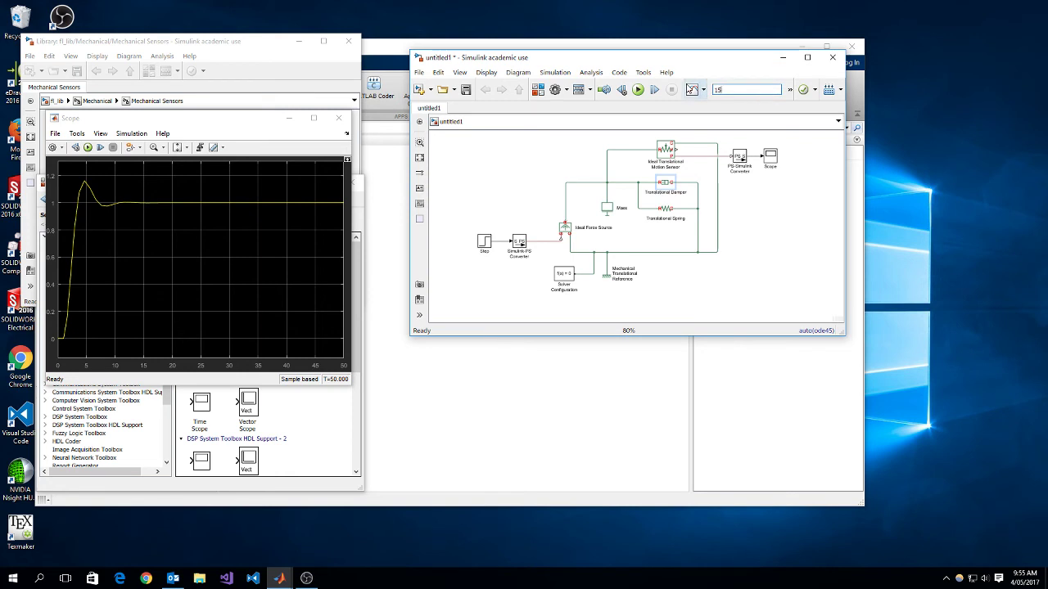
text(15)
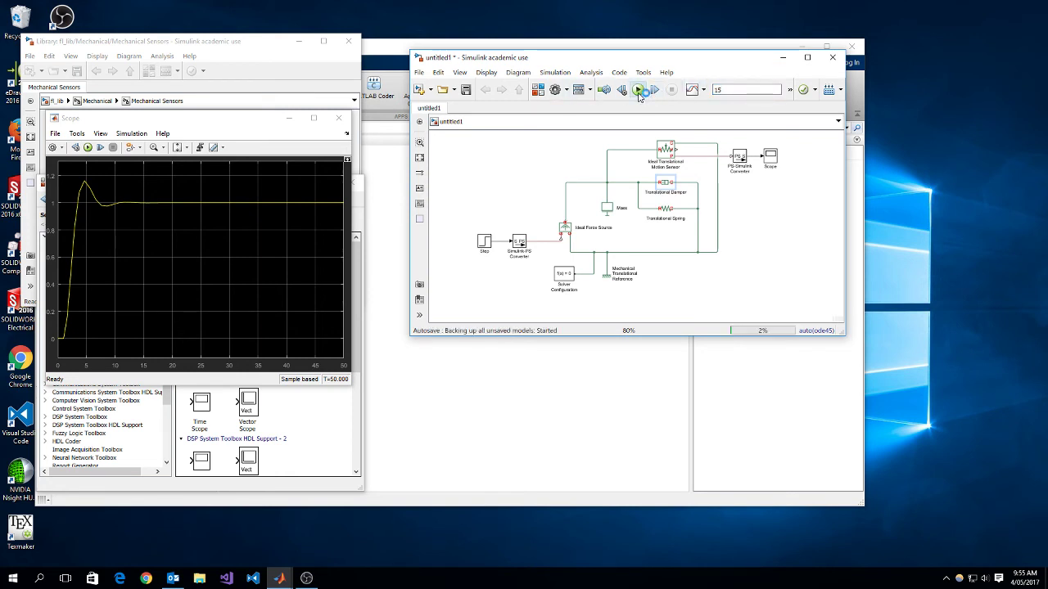
click(638, 89)
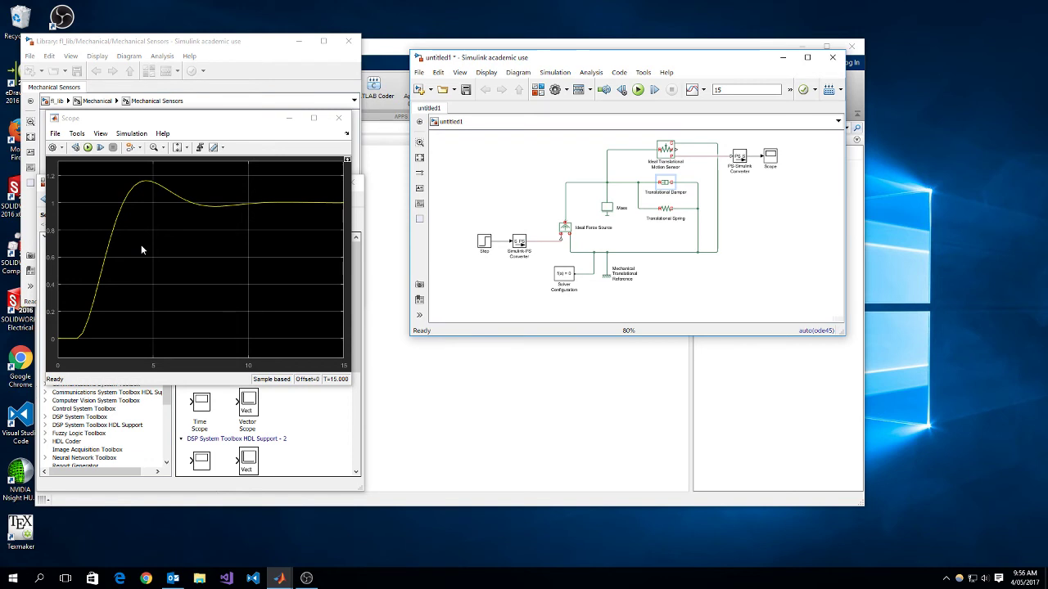
Mark the Step output signal as a linear analysis input perturbation point
right_click(503, 243)
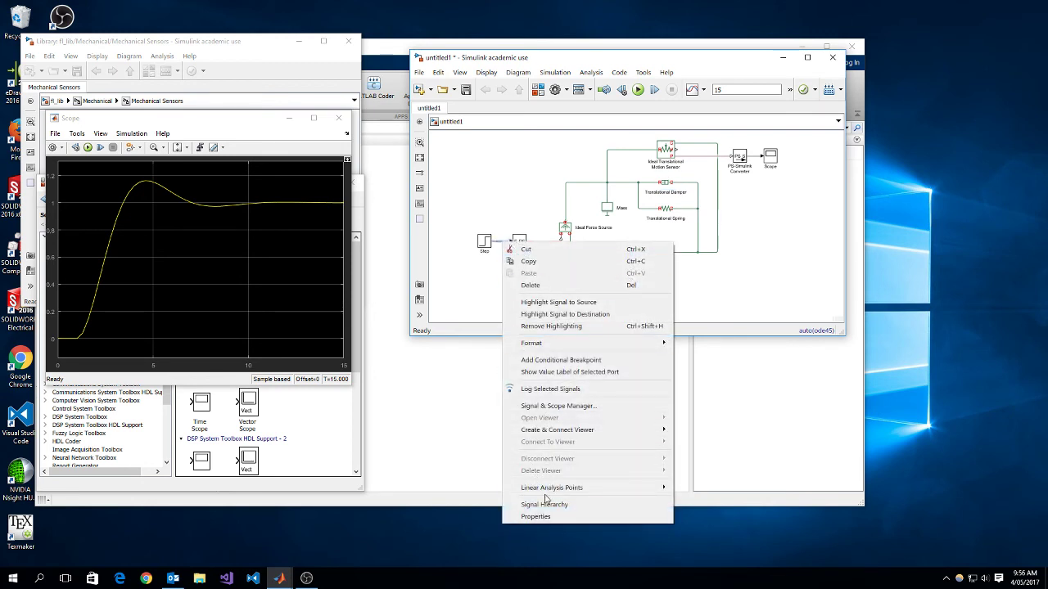
mouse_move(549, 489)
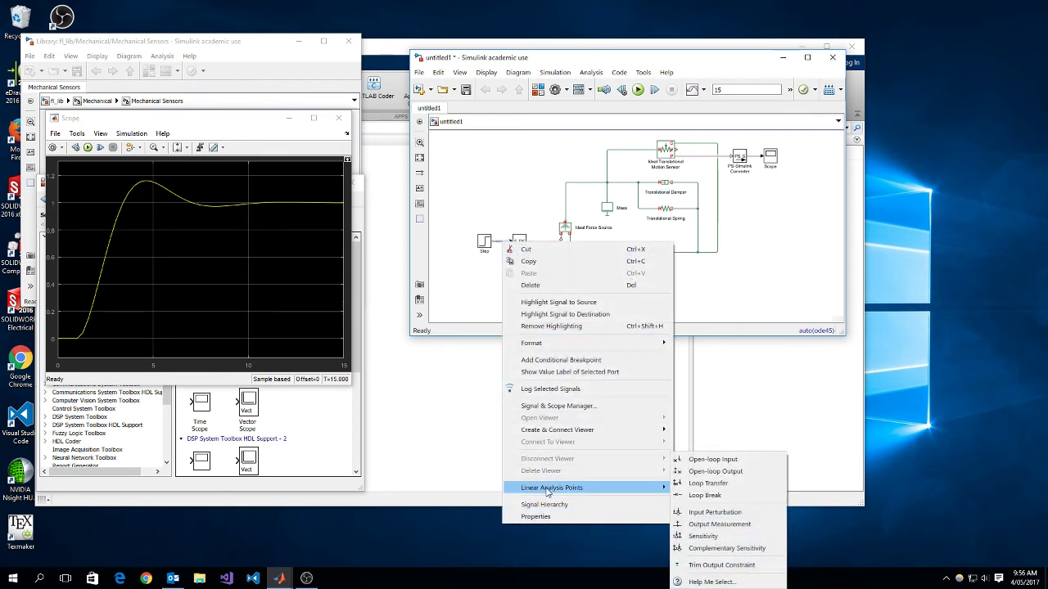
click(740, 513)
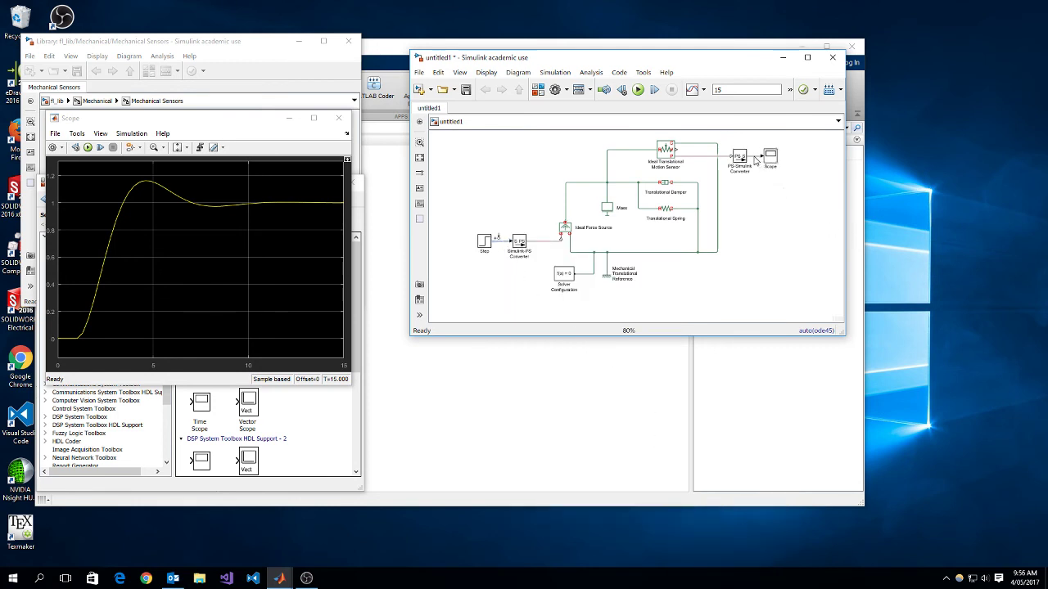
Mark the converter-to-Scope signal as a linear analysis output measurement point
right_click(756, 159)
mouse_move(815, 405)
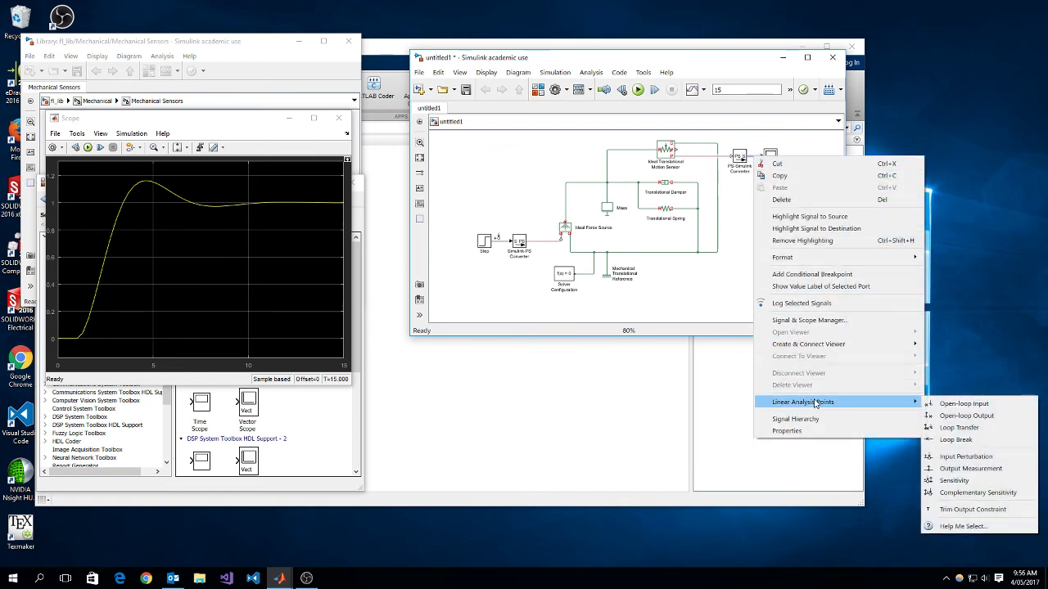
click(997, 472)
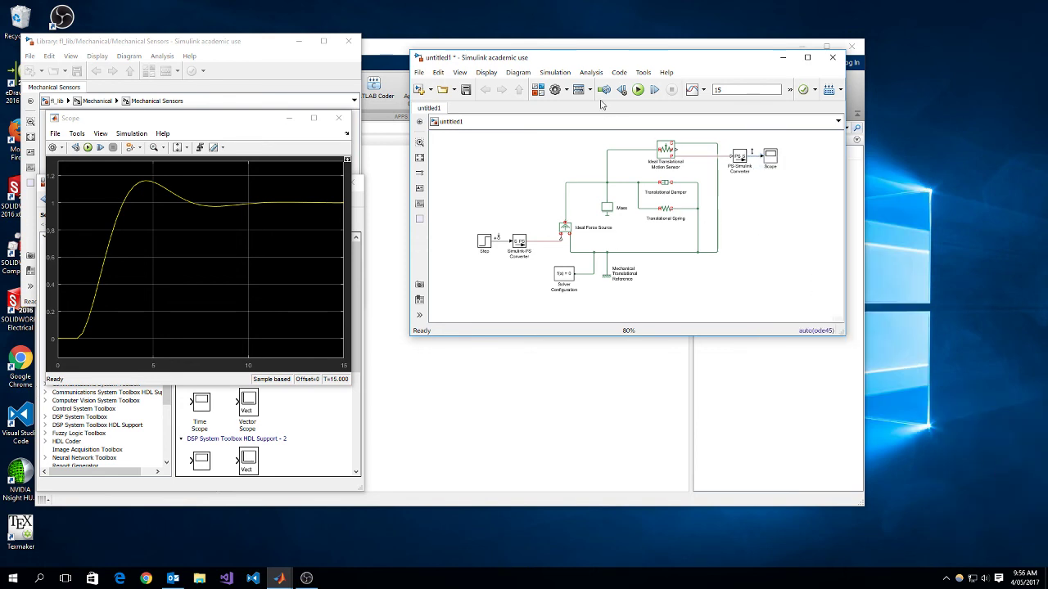
Linearize the model in the Linear Analysis tool and plot its step response as linsys1
click(591, 72)
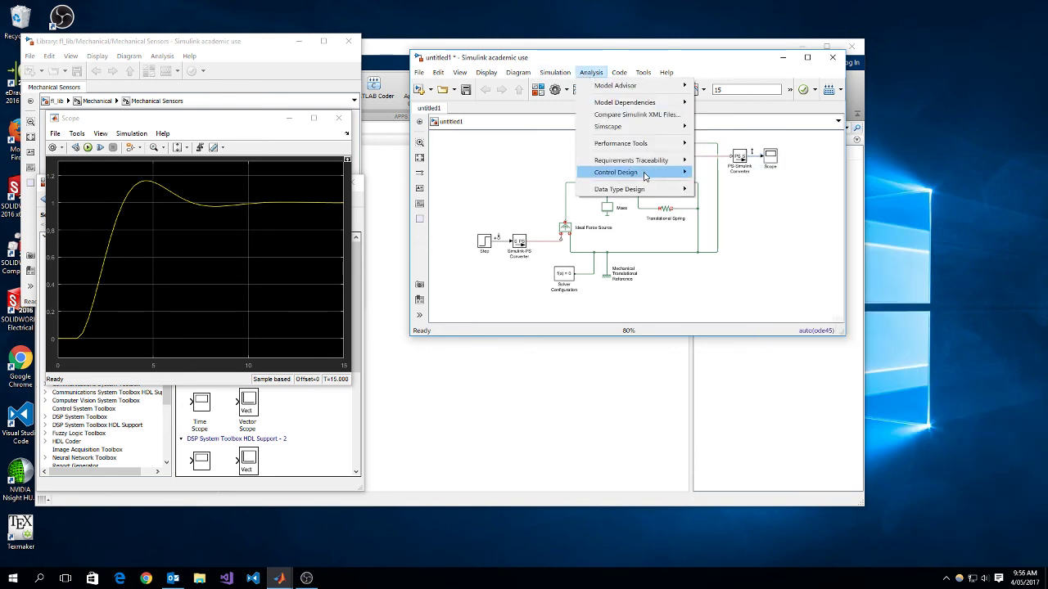
mouse_move(647, 173)
click(769, 178)
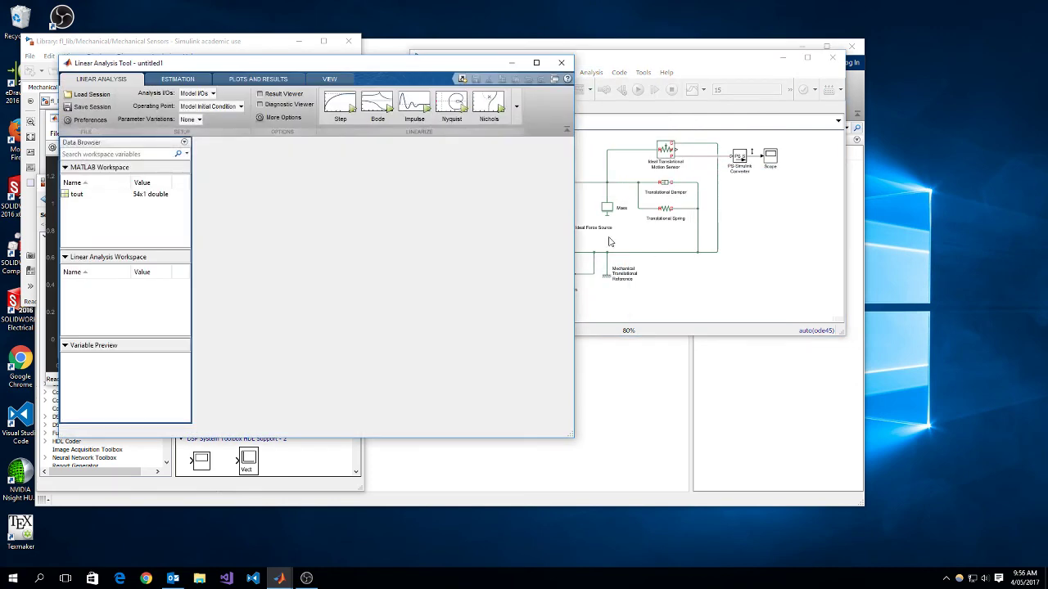
click(348, 108)
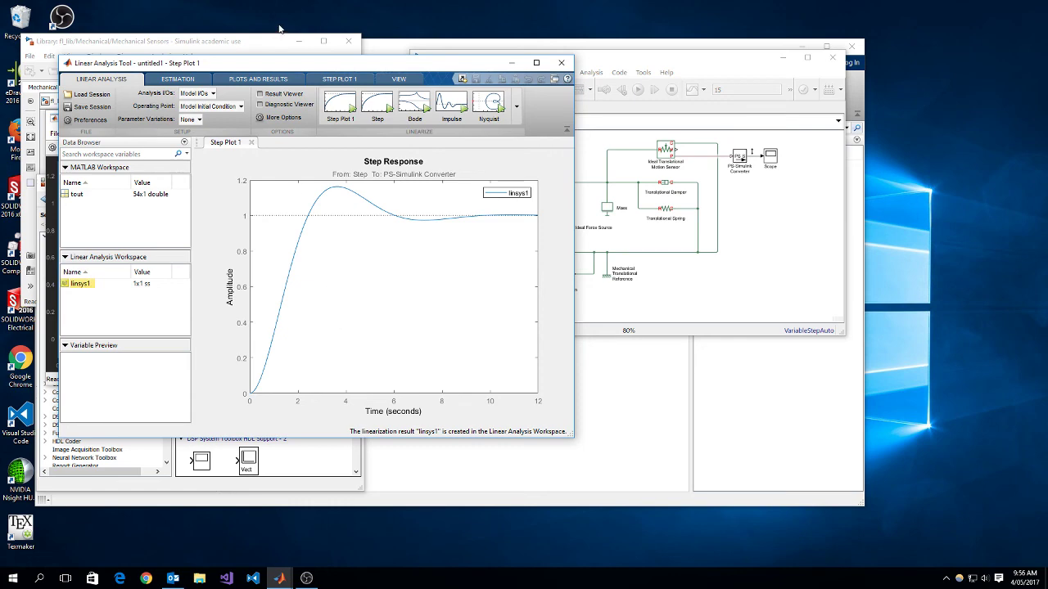
Copy linsys1 into the MATLAB workspace and bring the MATLAB window forward
drag(286, 64, 619, 68)
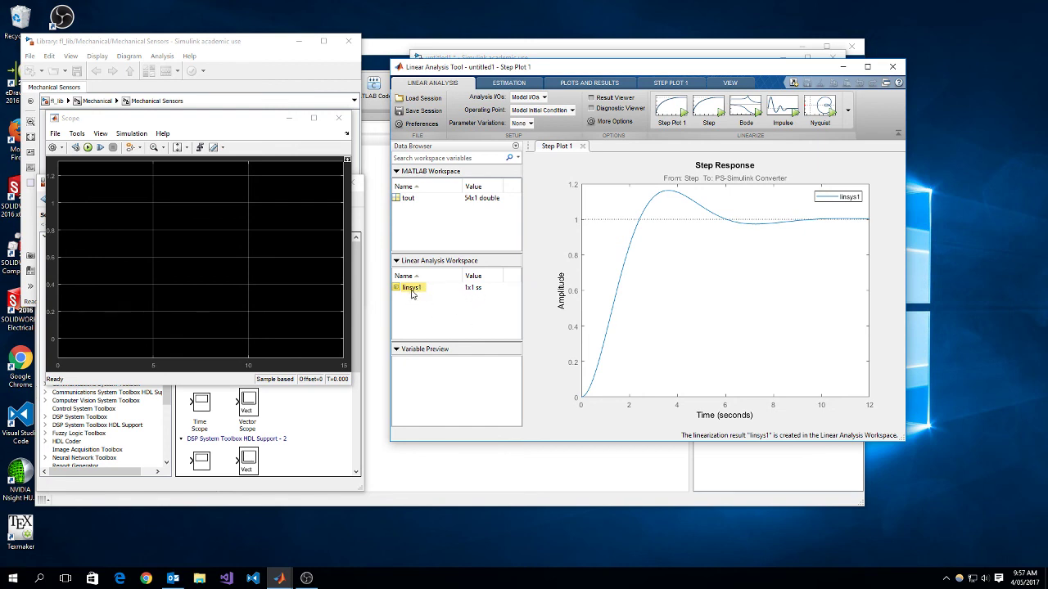
drag(412, 294, 426, 237)
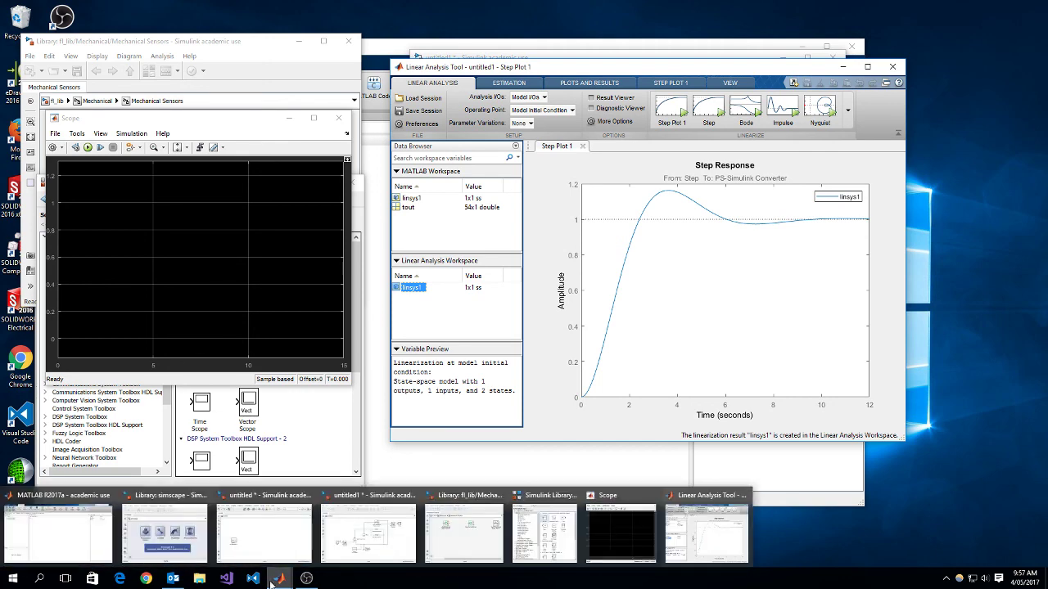
click(58, 532)
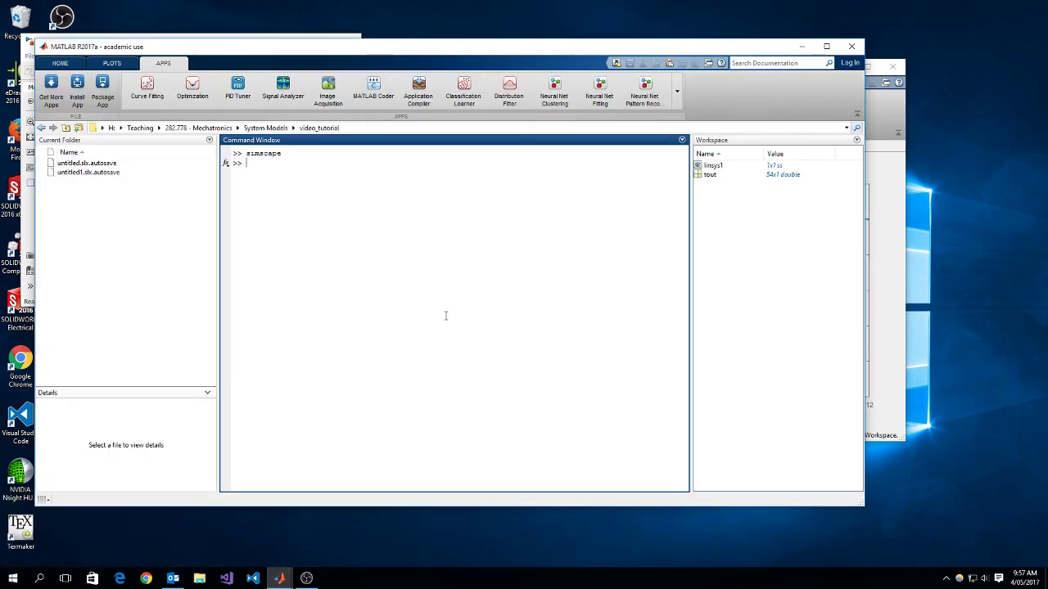
Convert linsys1 to transfer function G with tf(linsys1), then minimize the Linear Analysis Tool
text(s = tf(linsys1))
key(Return)
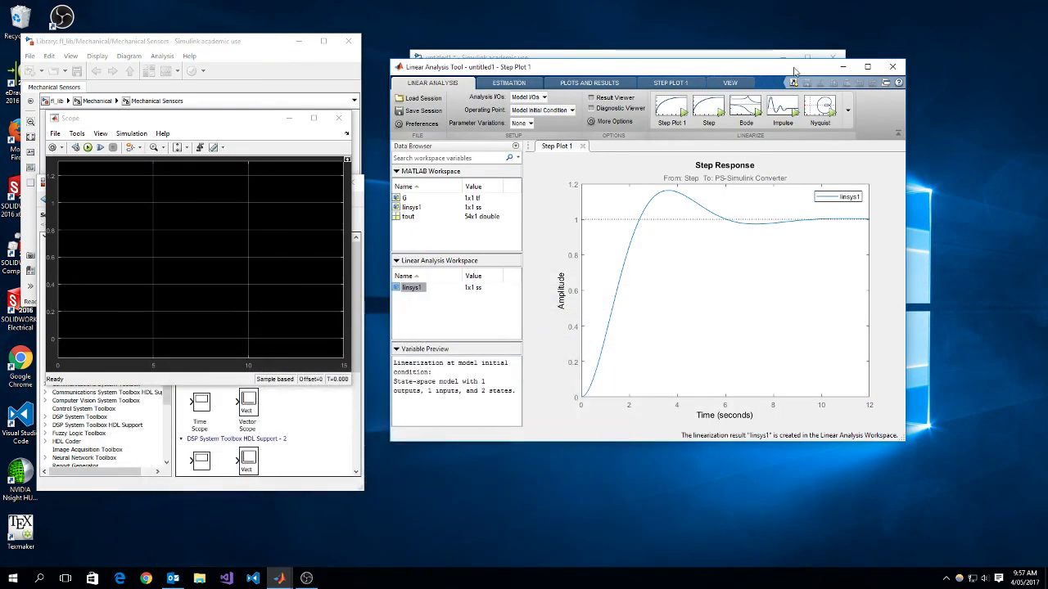
click(844, 66)
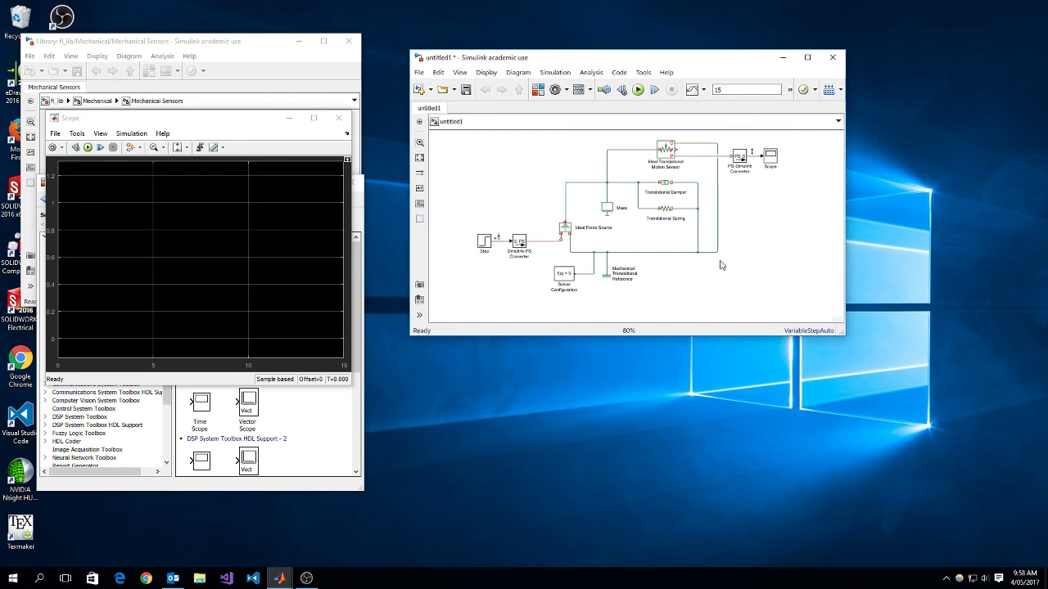